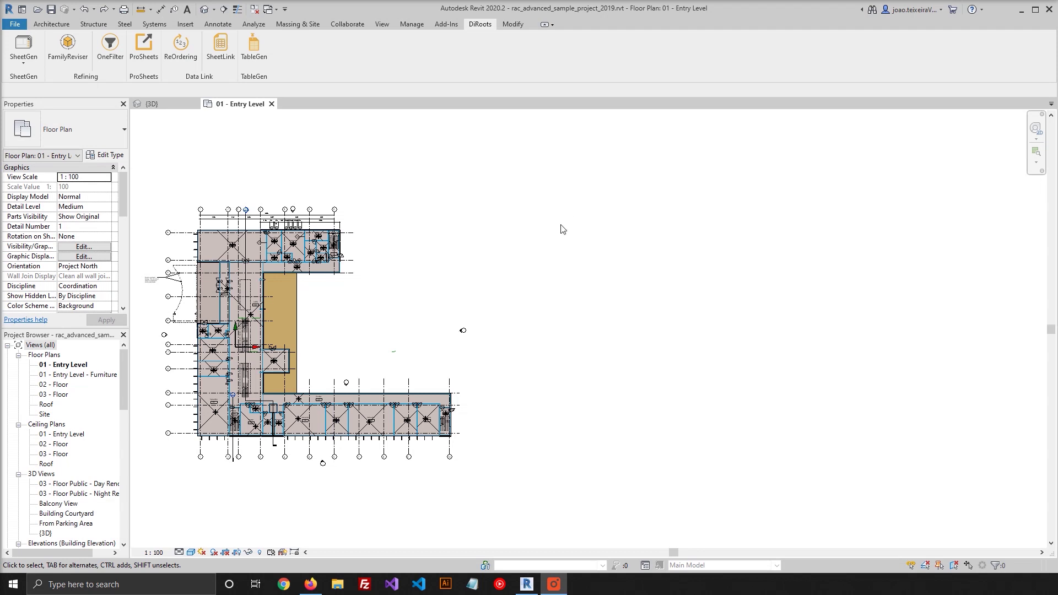
- Launch the DiRoots ReOrdering add-in over the 01 - Entry Level floor plan
click(179, 46)
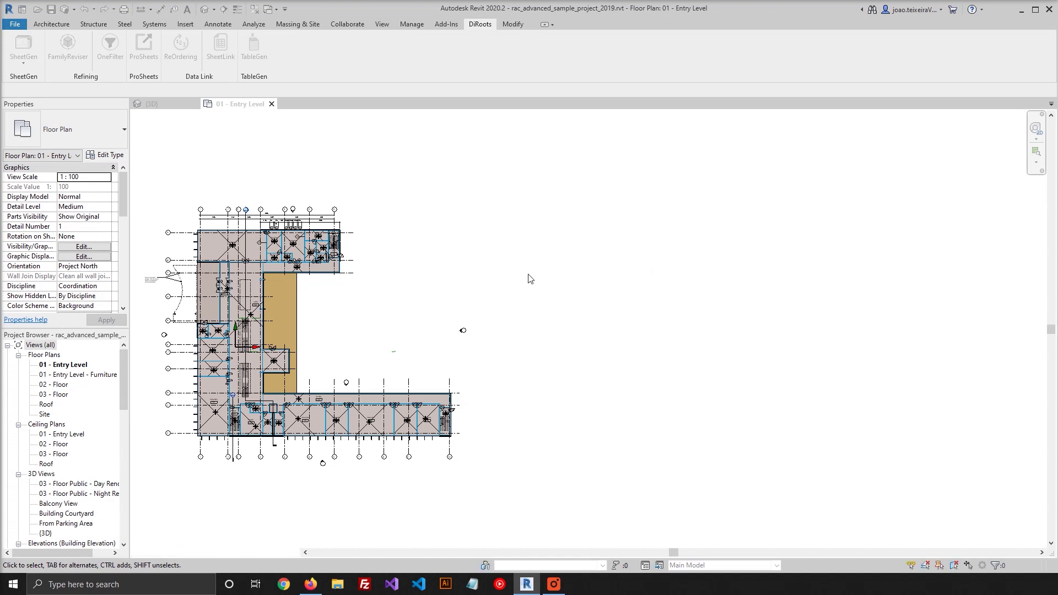
drag(447, 92, 603, 100)
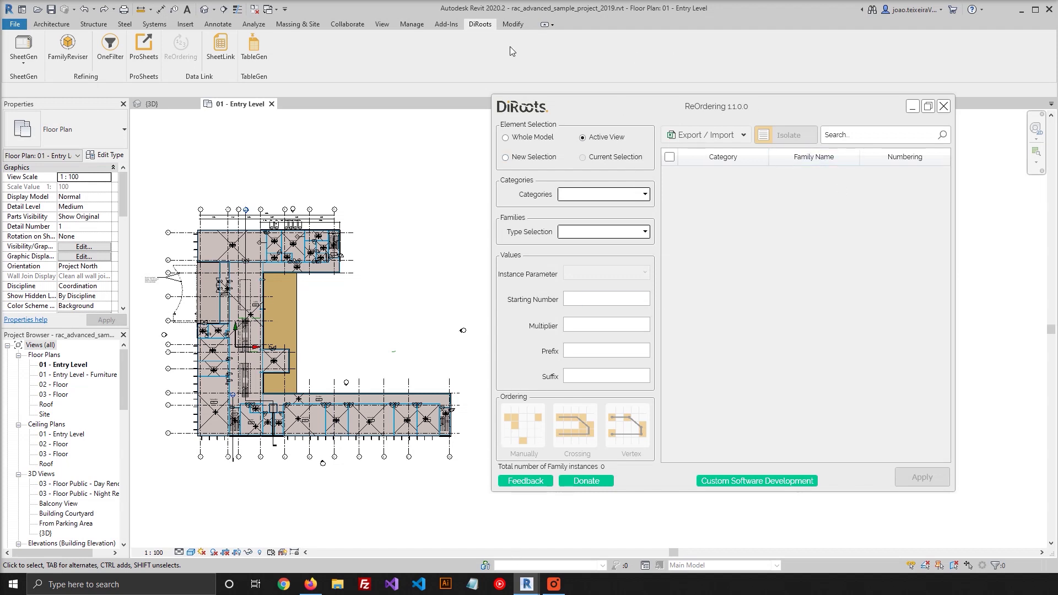
- Target the Windows category, all types, and the Mark instance parameter for renumbering
click(594, 197)
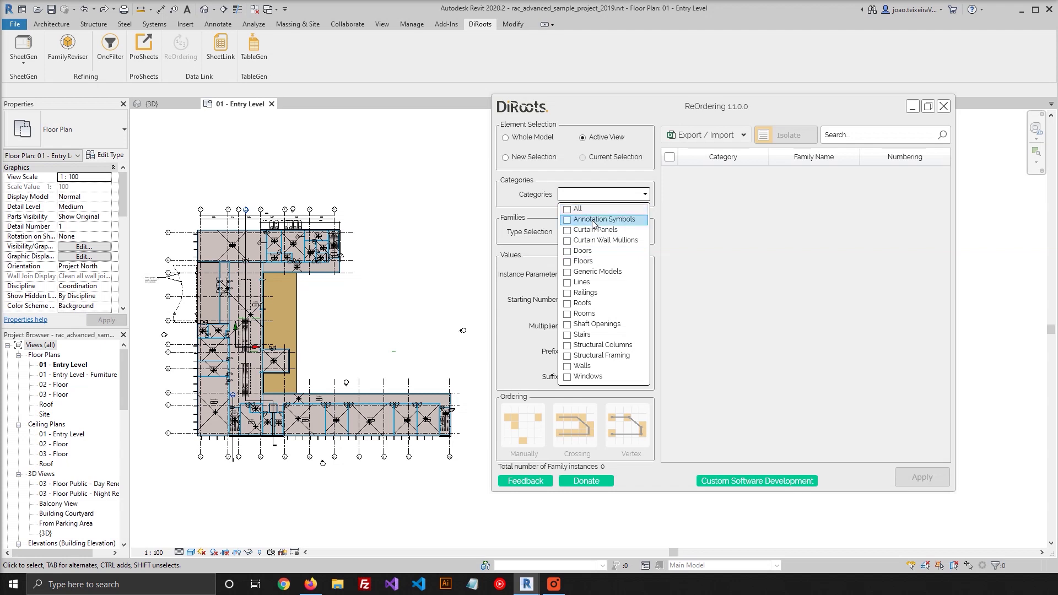
click(568, 377)
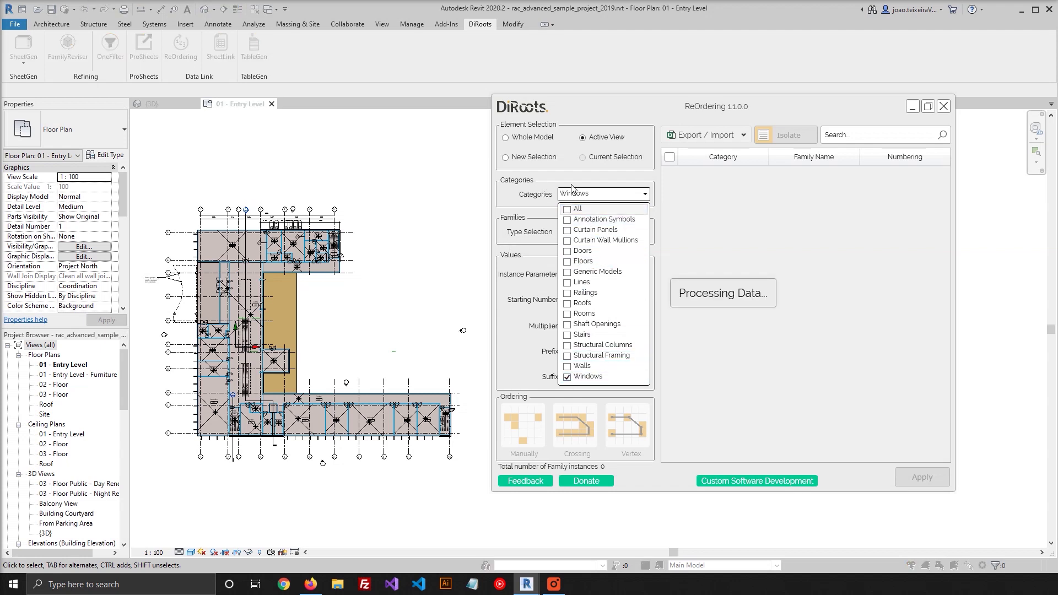
click(565, 236)
click(566, 236)
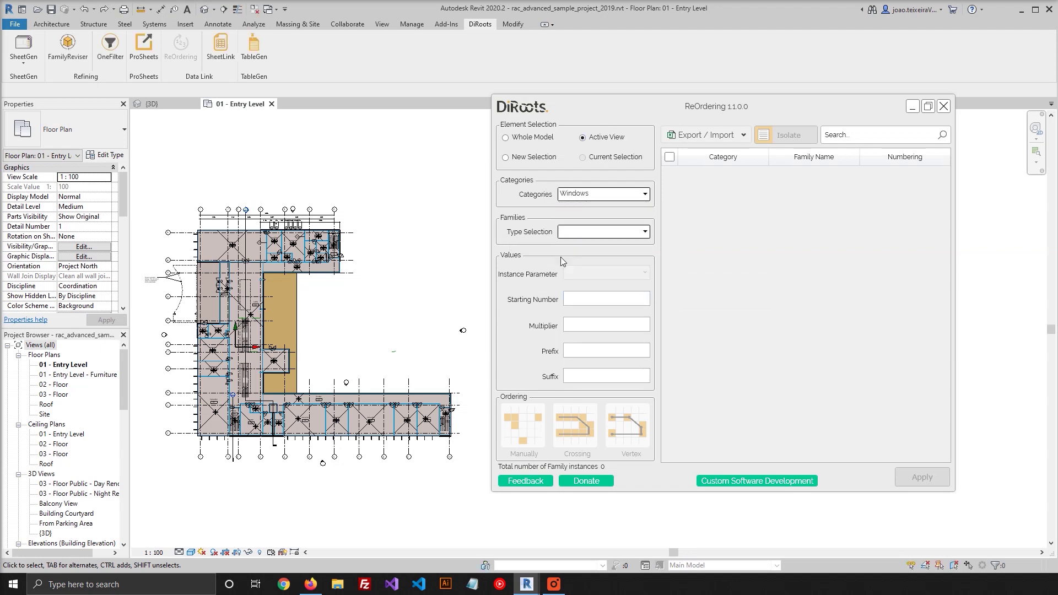
click(569, 231)
click(567, 247)
click(606, 273)
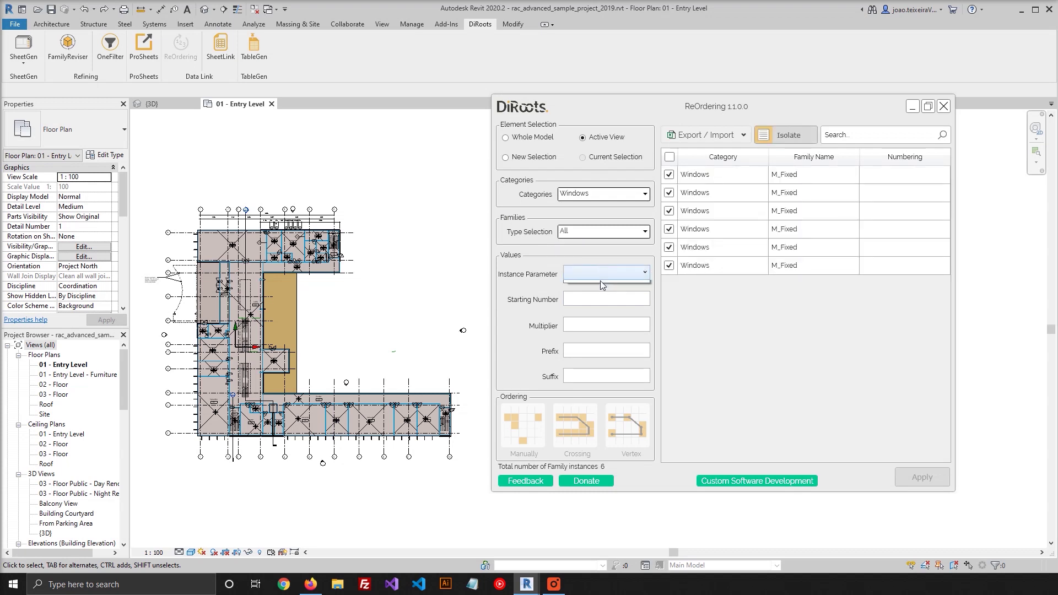
click(593, 299)
- Set starting number 0001, multiplier 1 and prefix W- to preview W-0001 to W-0006
click(596, 298)
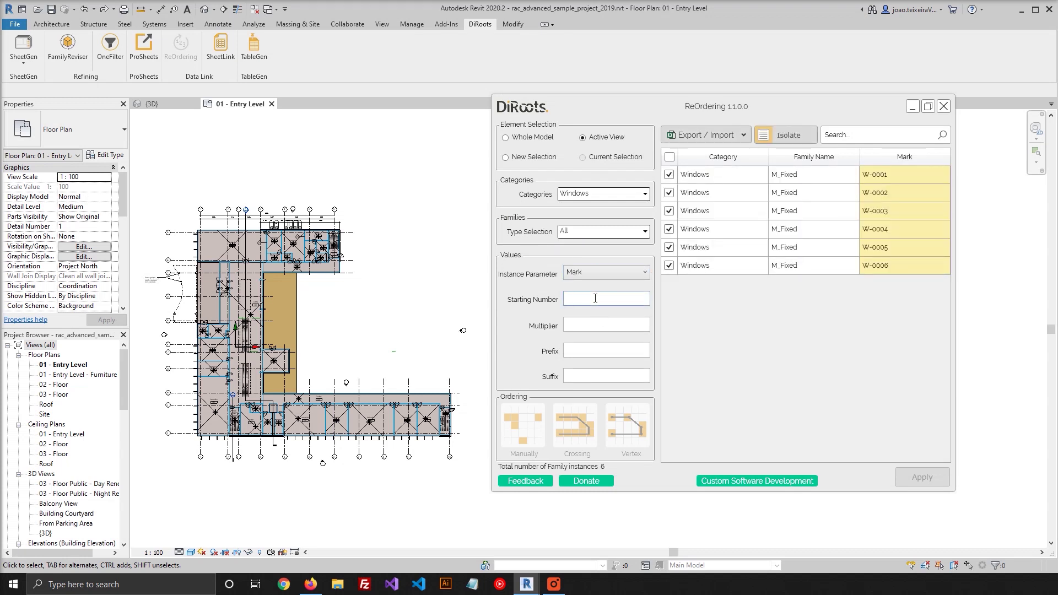
text(000)
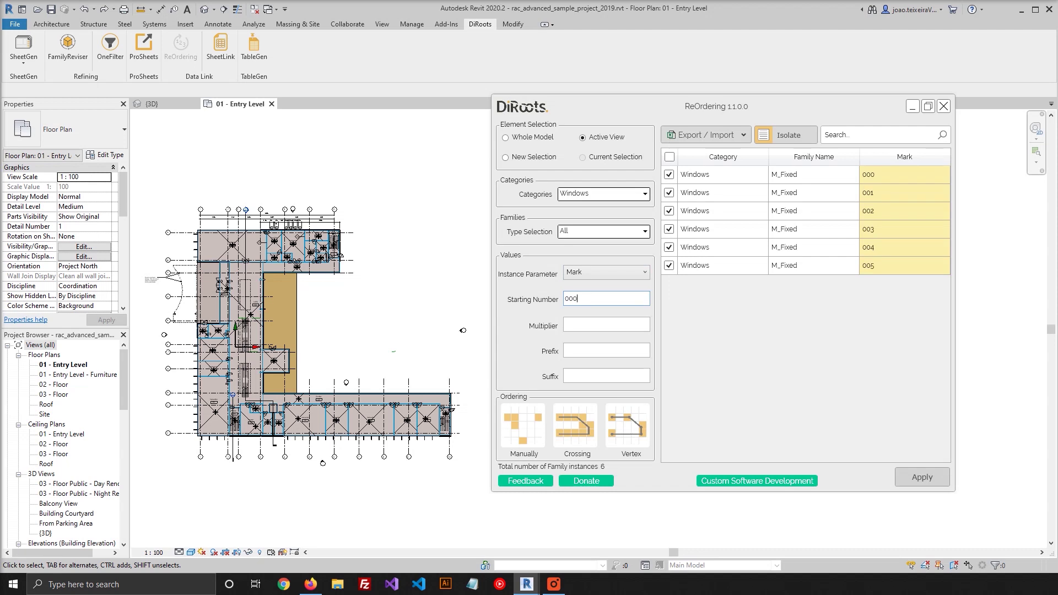
text(1)
click(581, 329)
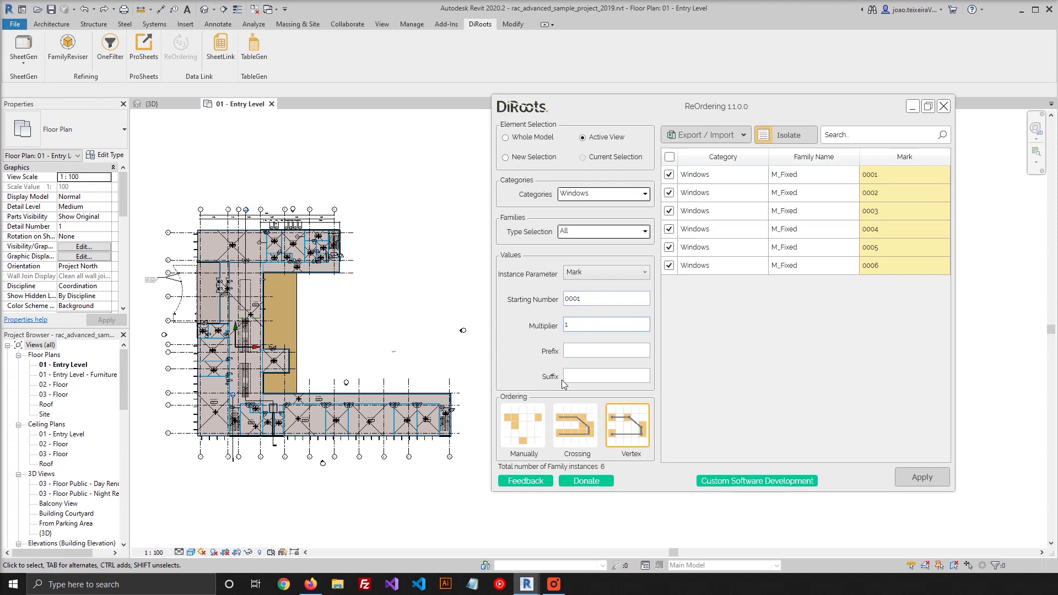
click(575, 350)
text(W)
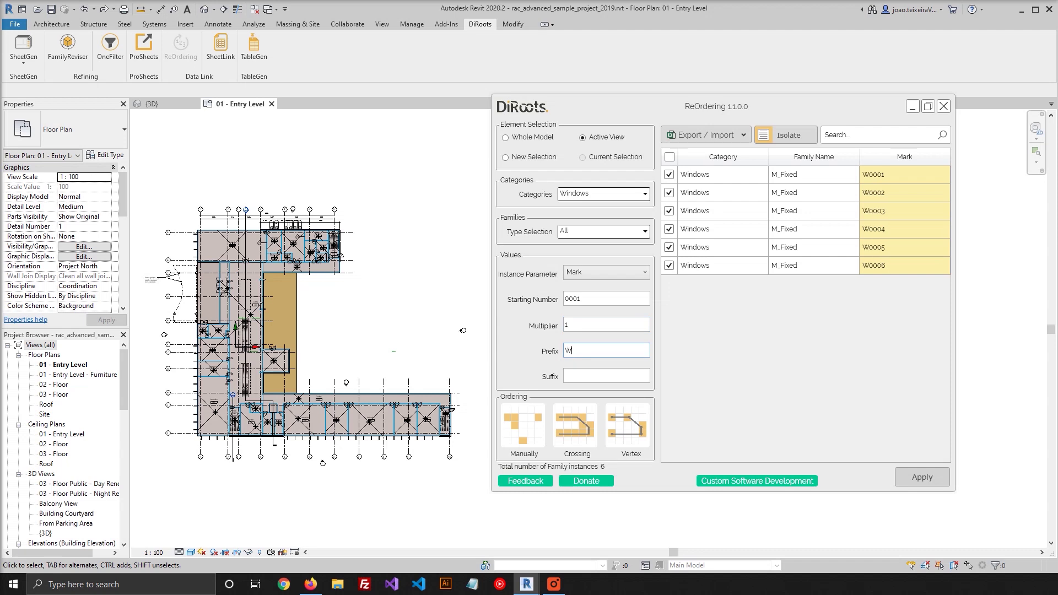
text(-)
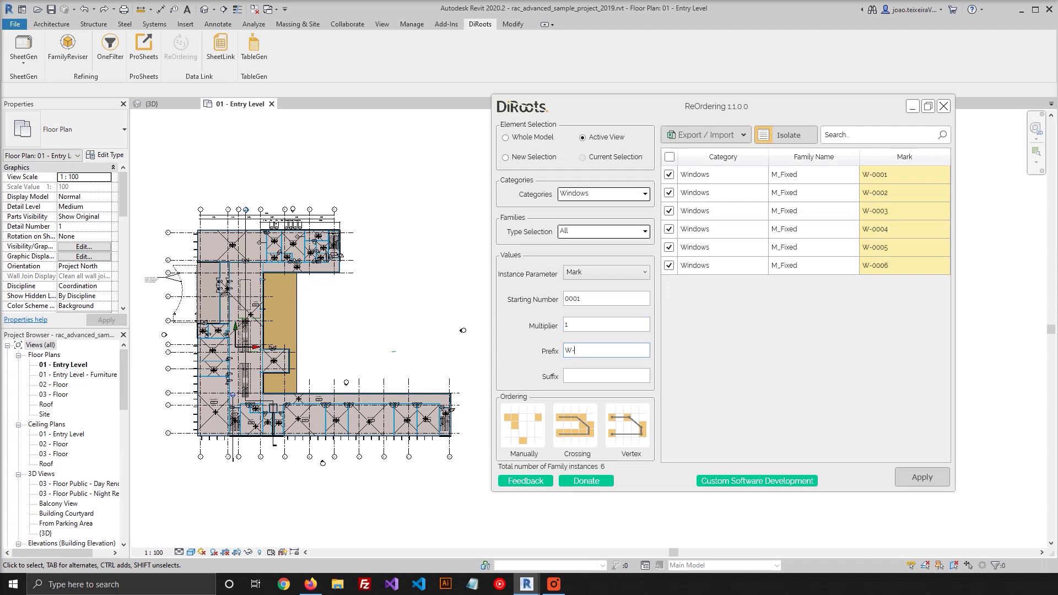
- Isolate the windows so only they show in the plan view
click(805, 144)
click(806, 143)
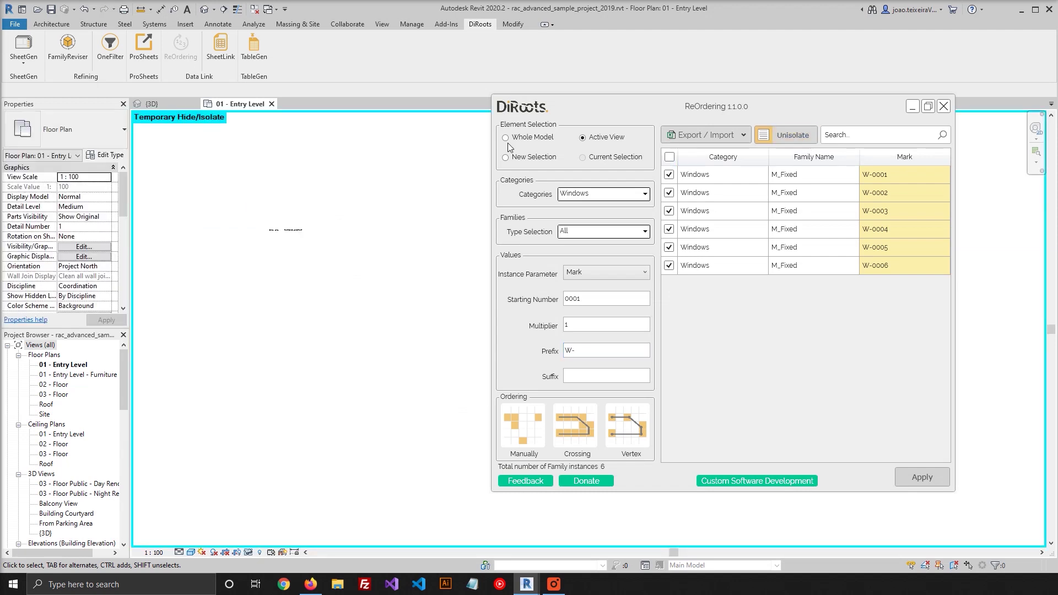
scroll(326, 209, up, 5)
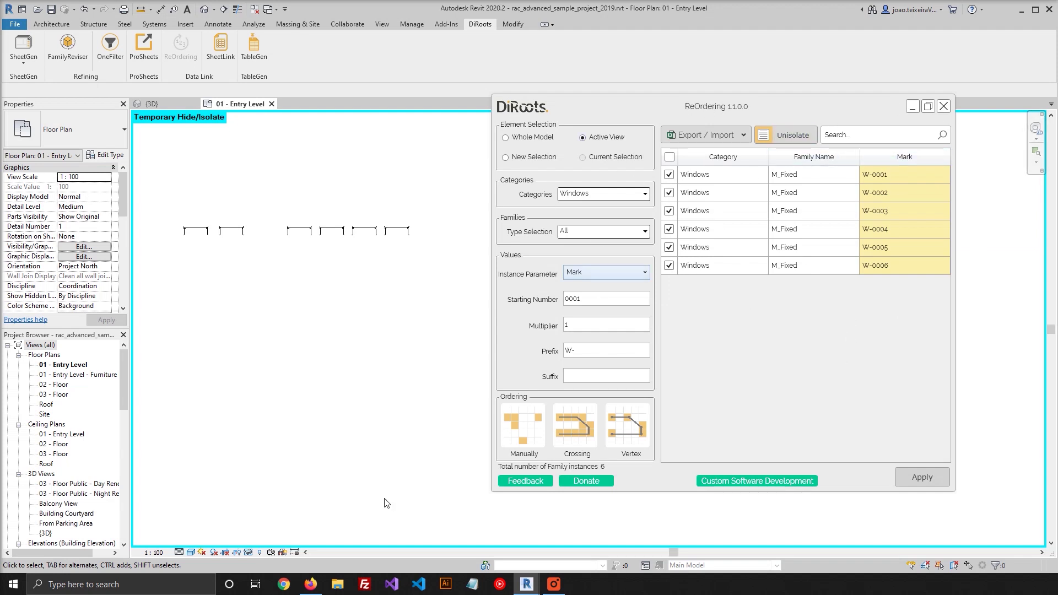
- Manually order the six windows left to right as W-0001 through W-0006 and confirm
click(521, 424)
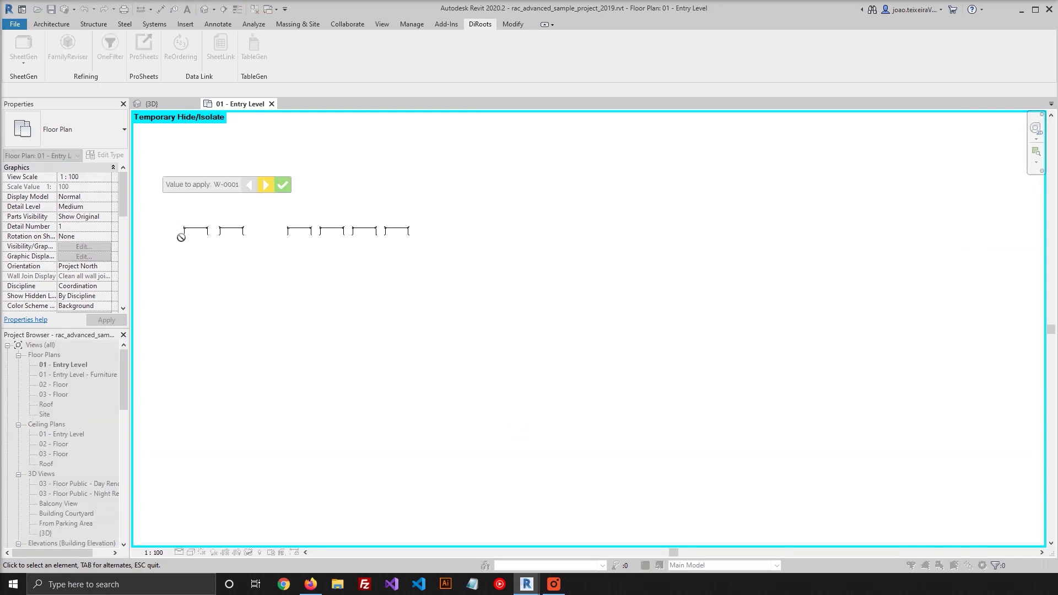
click(211, 232)
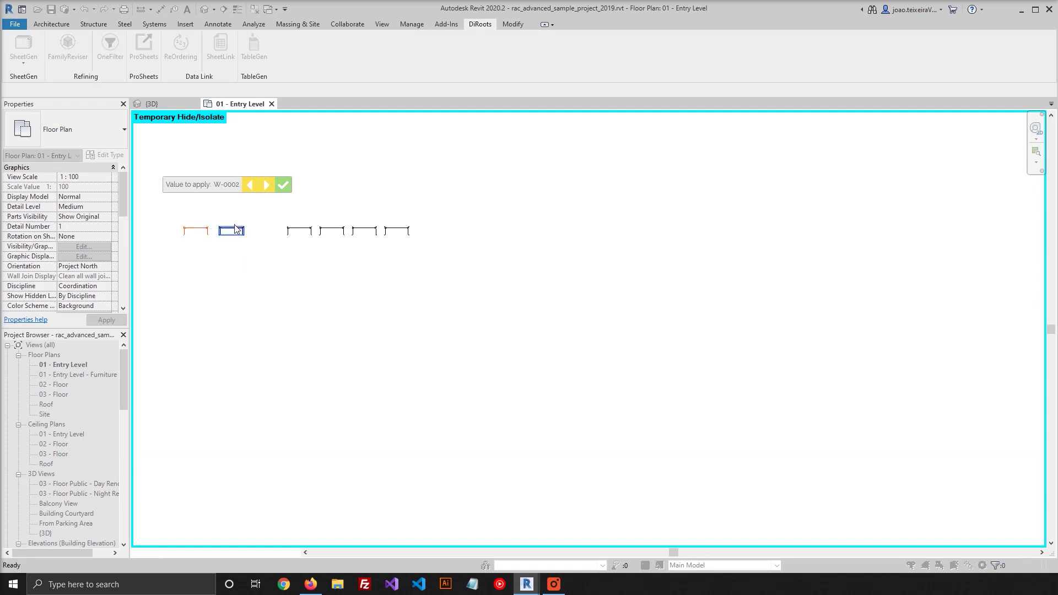
click(238, 231)
click(298, 231)
click(343, 228)
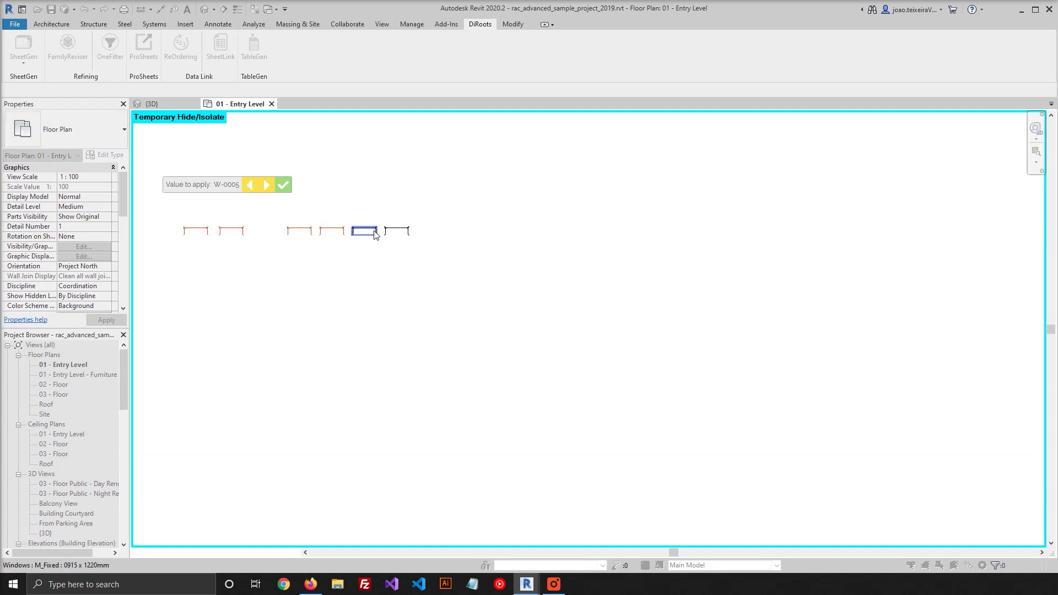
click(363, 231)
click(397, 230)
click(284, 186)
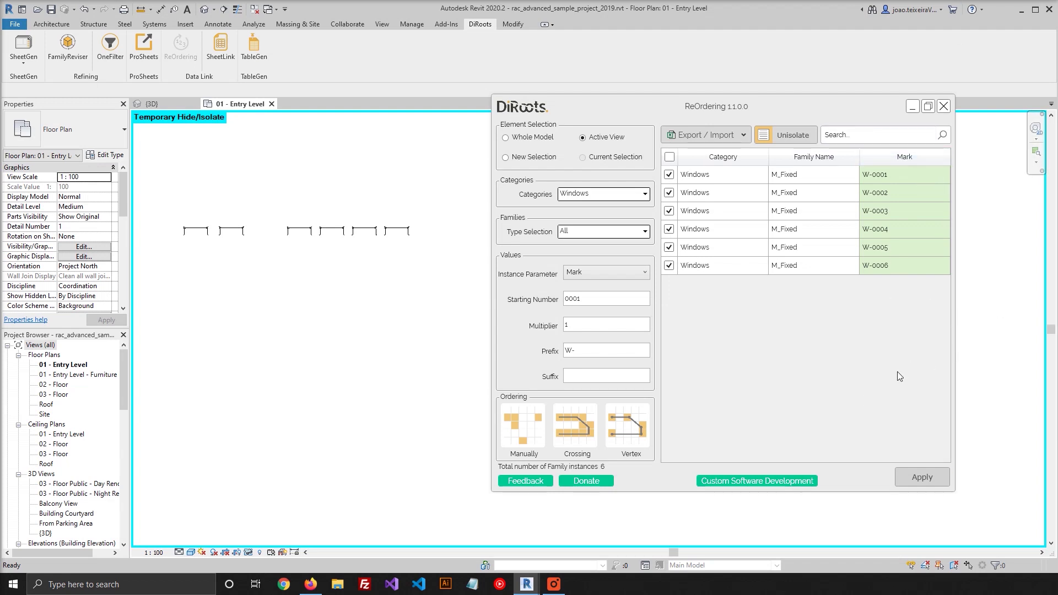
- Select the first row's window to verify mark W-0001, then unisolate the full plan
right_click(734, 174)
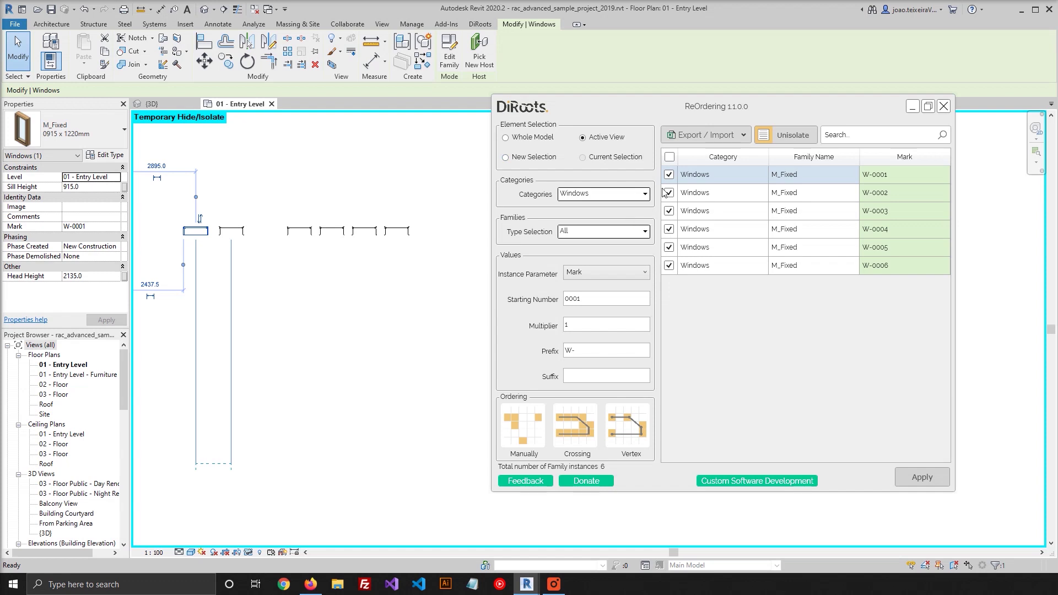
click(789, 135)
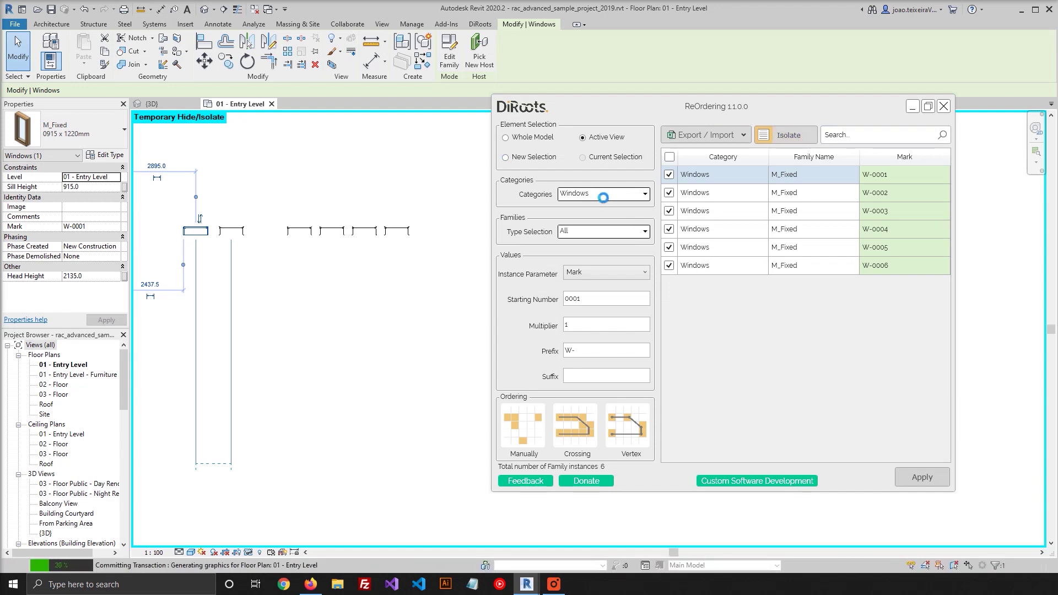
- Replace Windows with Rooms, all types, Number parameter, and zoom out to the whole building
click(605, 200)
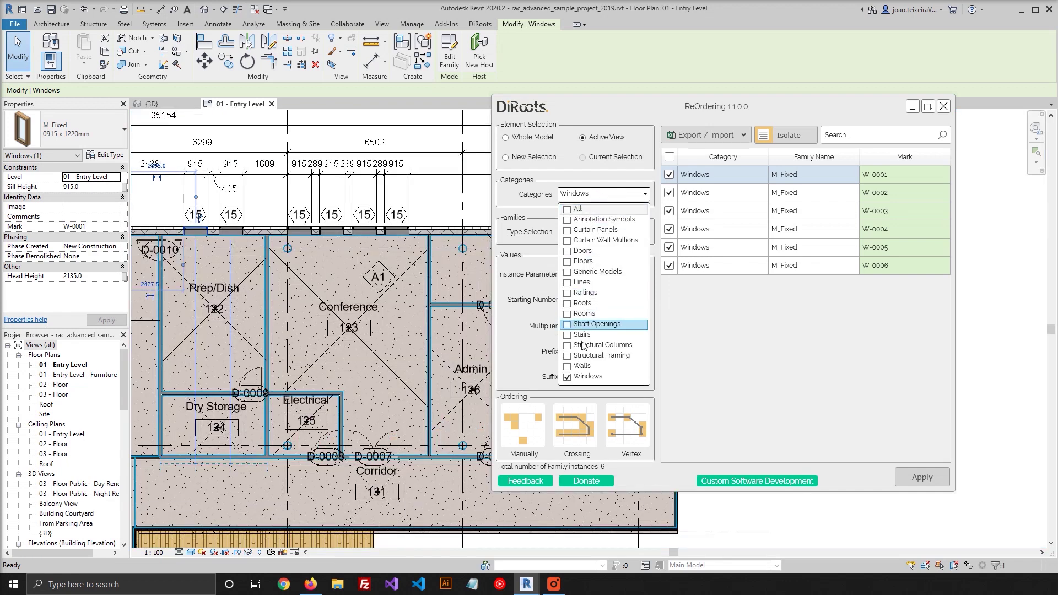
click(567, 314)
click(568, 377)
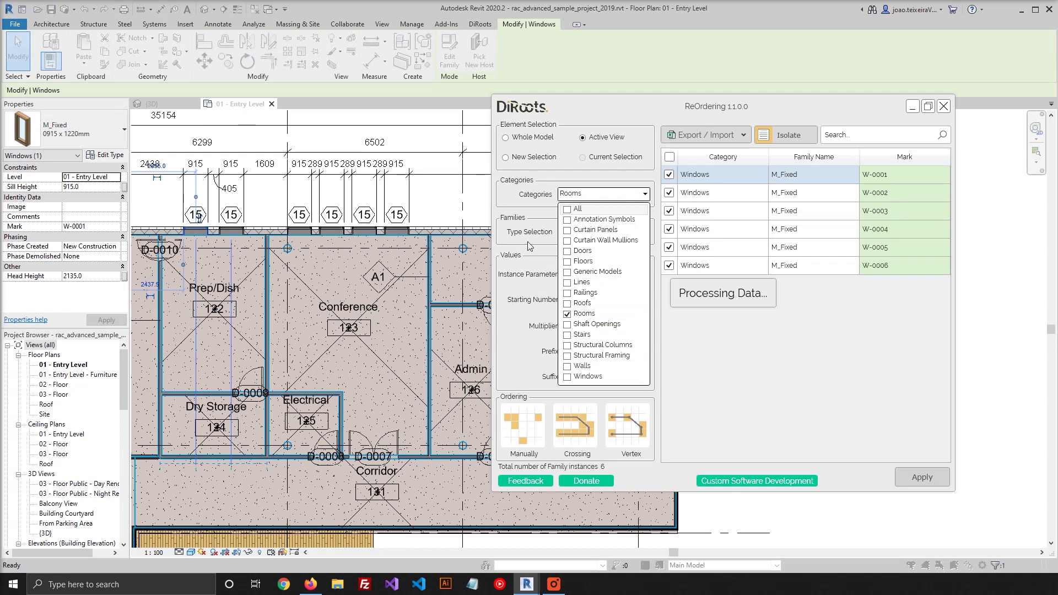
click(584, 231)
click(570, 247)
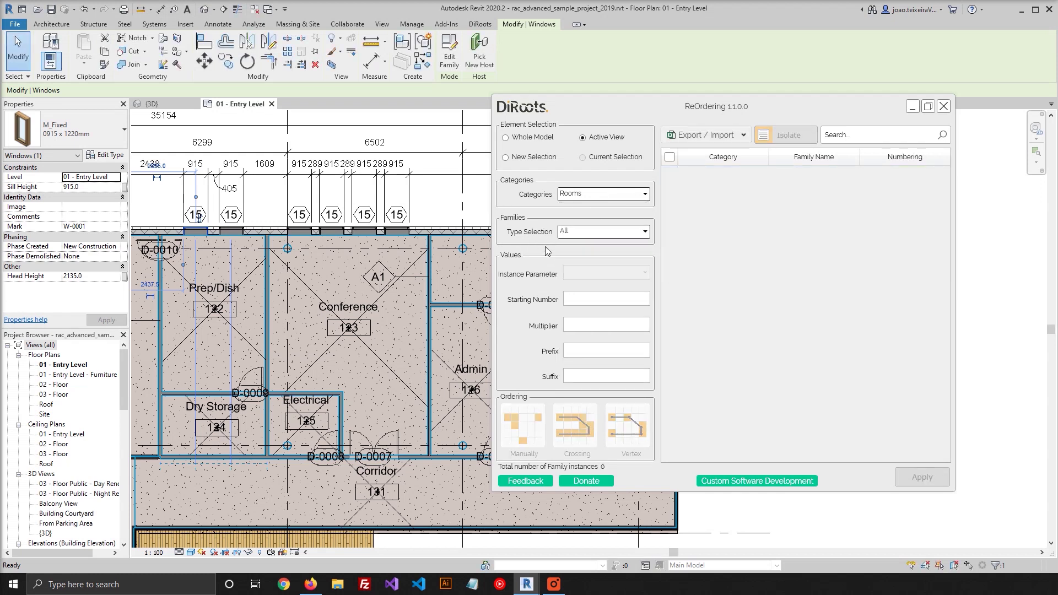
click(600, 274)
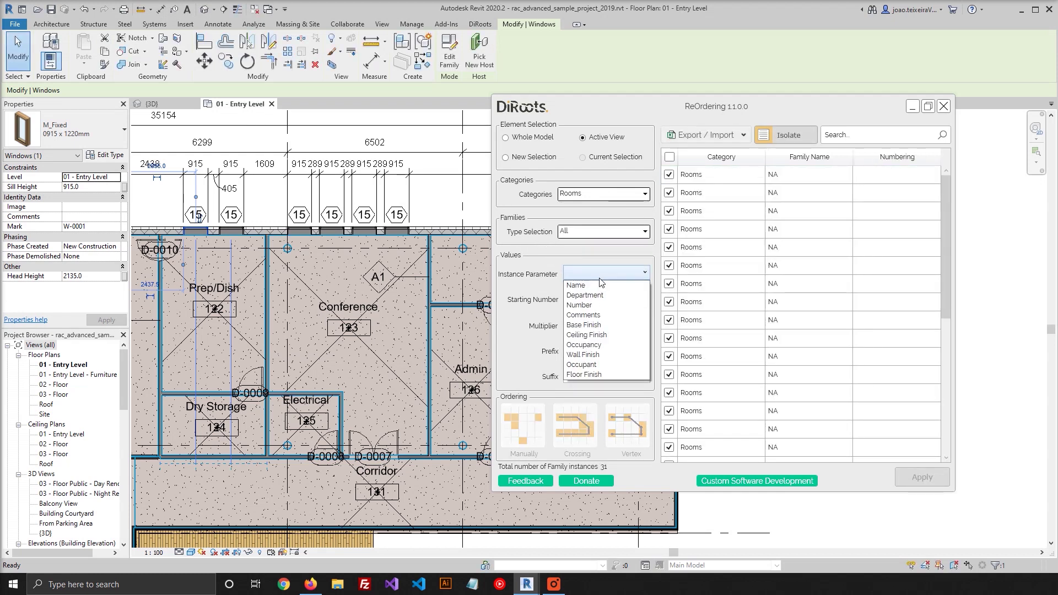
click(585, 306)
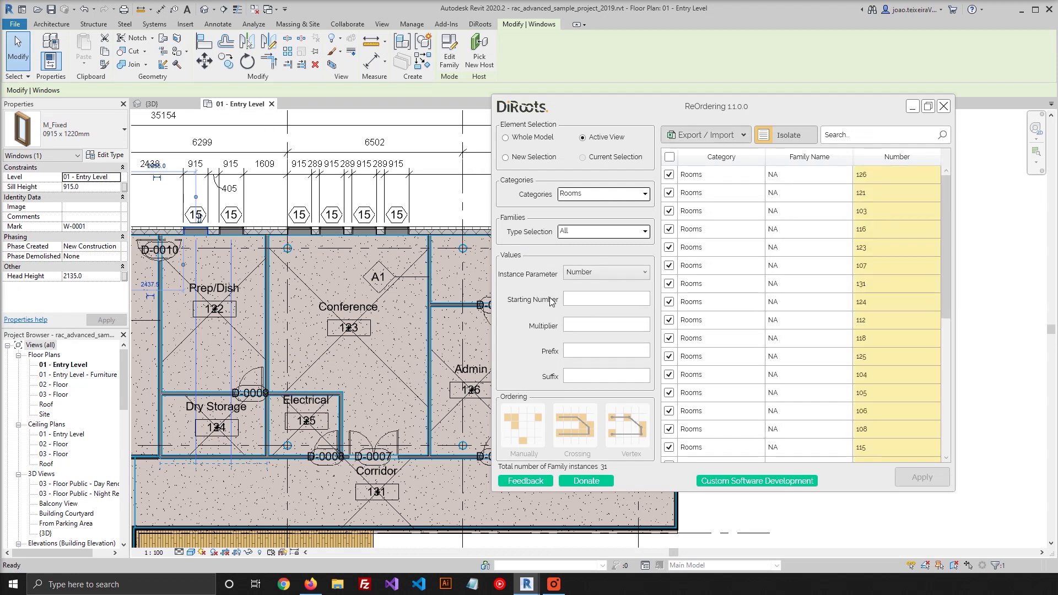
scroll(337, 383, down, 8)
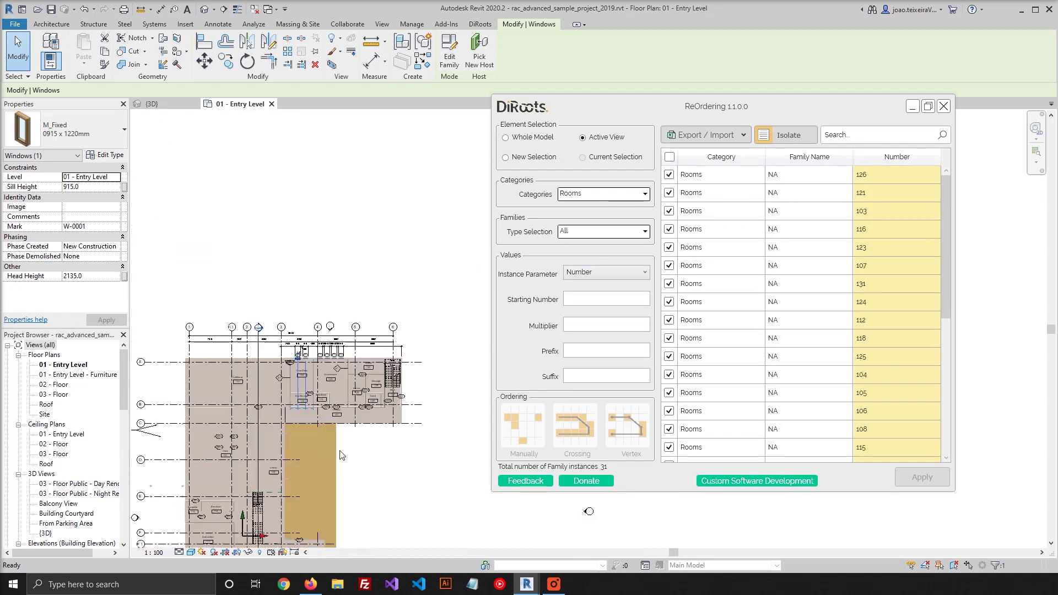
middle_drag(324, 293, 335, 322)
scroll(334, 321, down, 2)
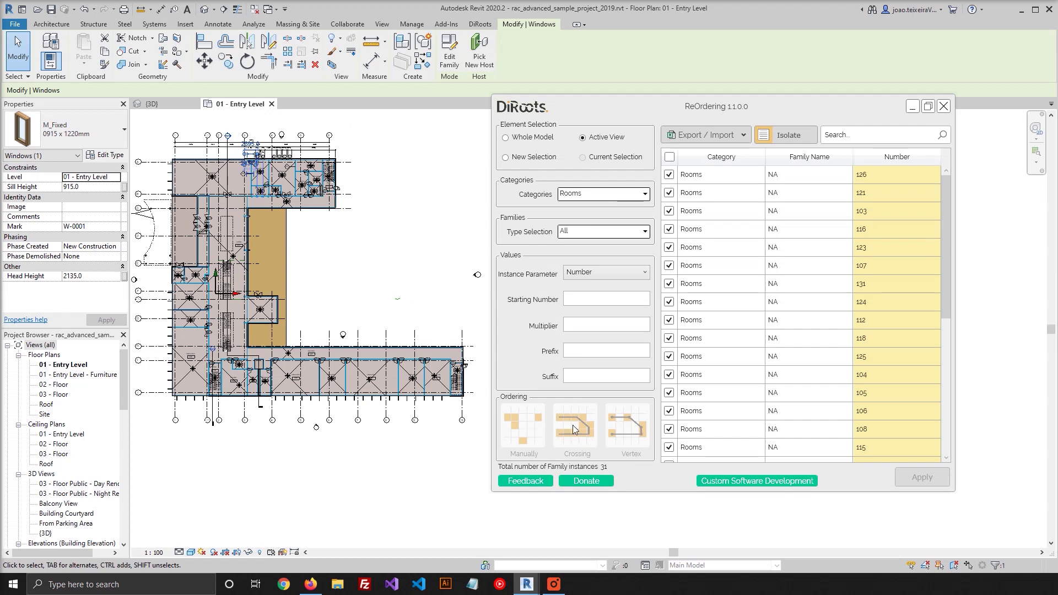
- Draw a straight path-of-travel detail line across the rooms and select it
click(217, 24)
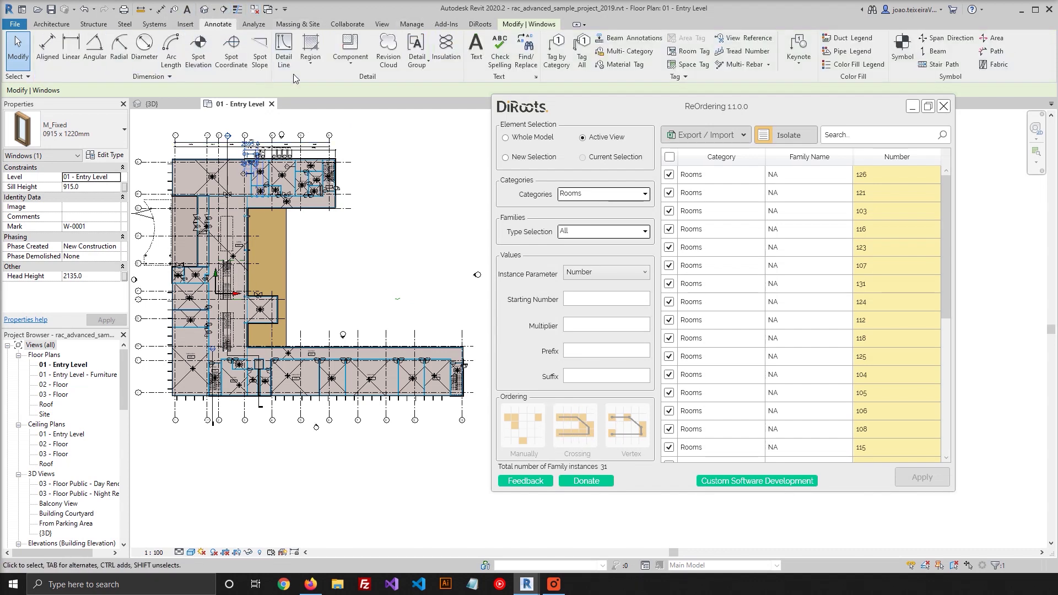
click(284, 51)
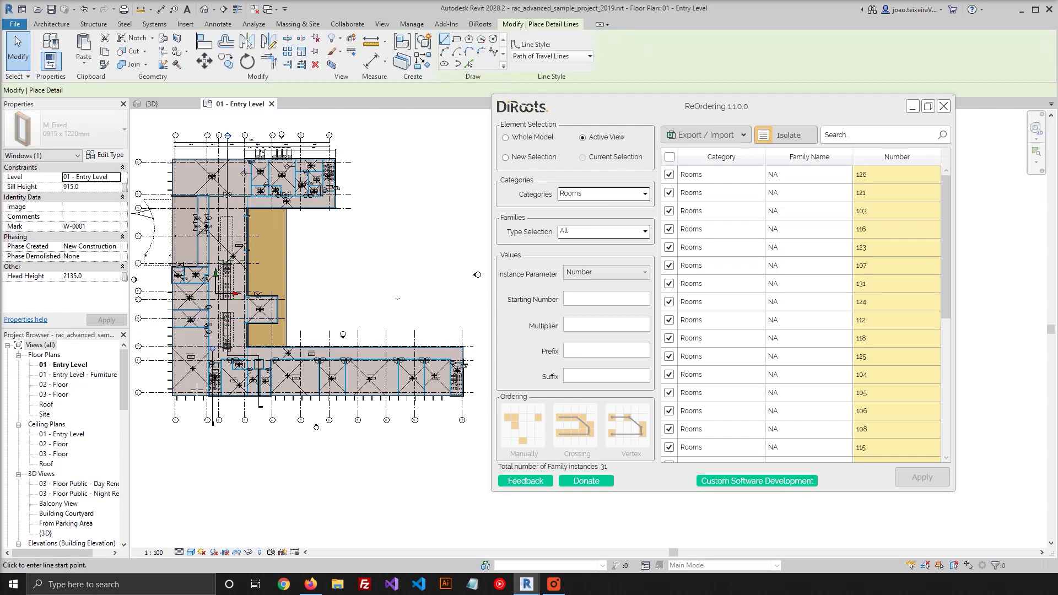
click(193, 377)
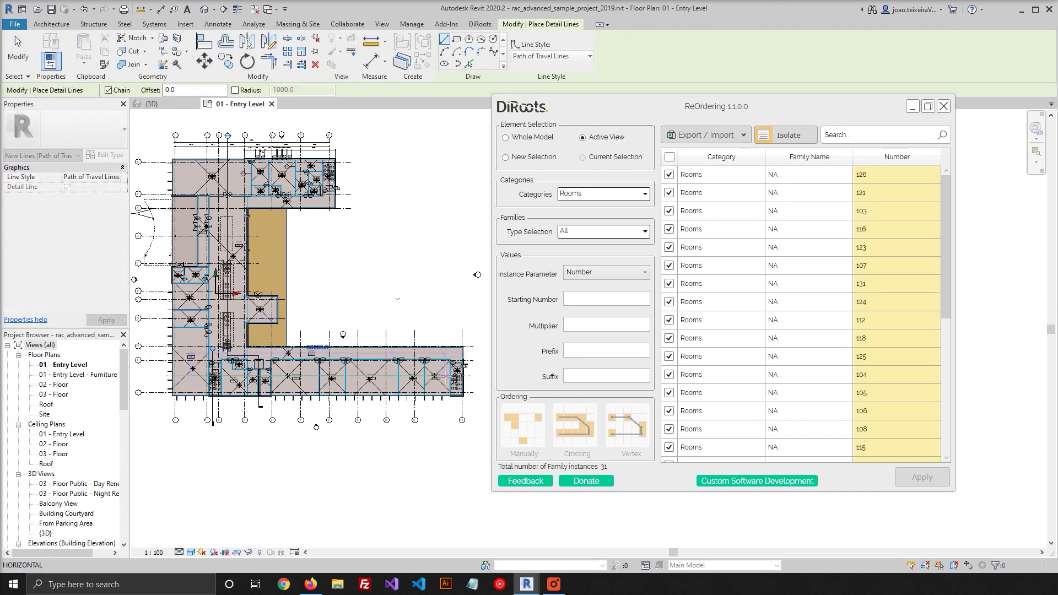
click(446, 376)
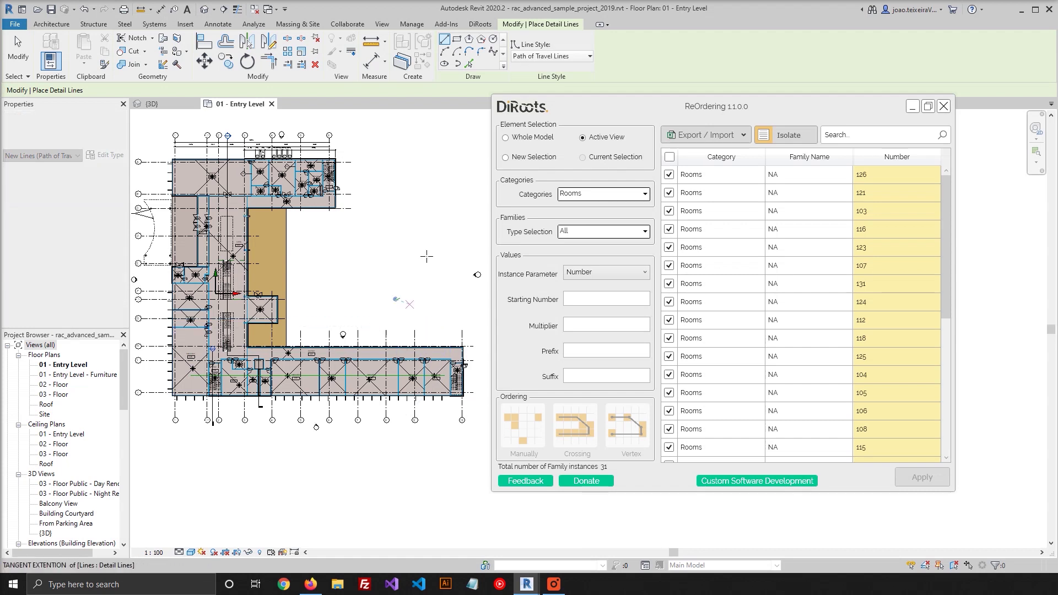
key(Escape)
key(Escape)
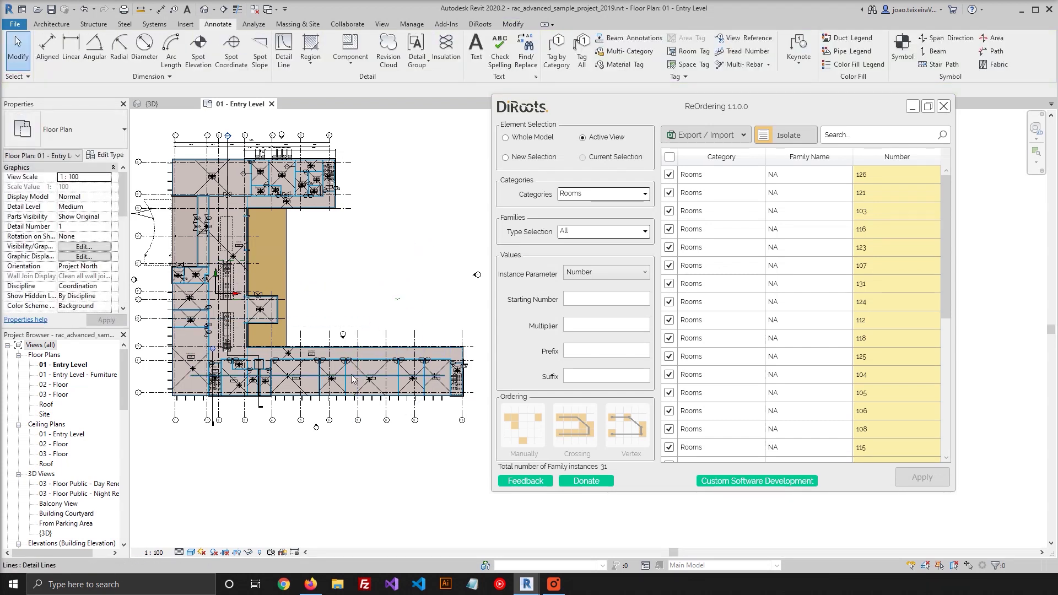
click(353, 379)
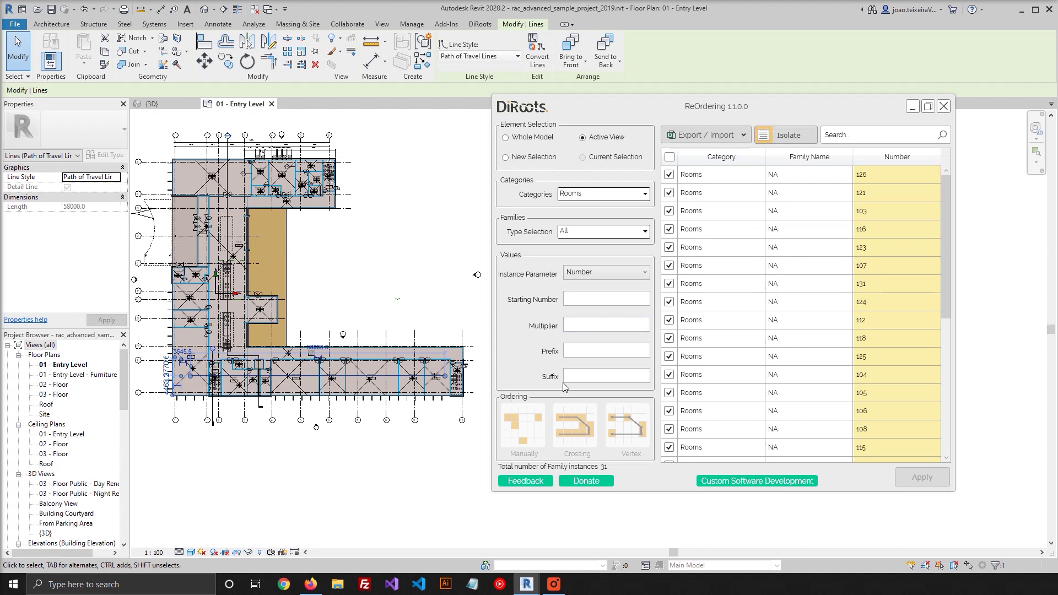
- Set room starting number 0001, multiplier 1 and prefix R-
click(578, 300)
text(000)
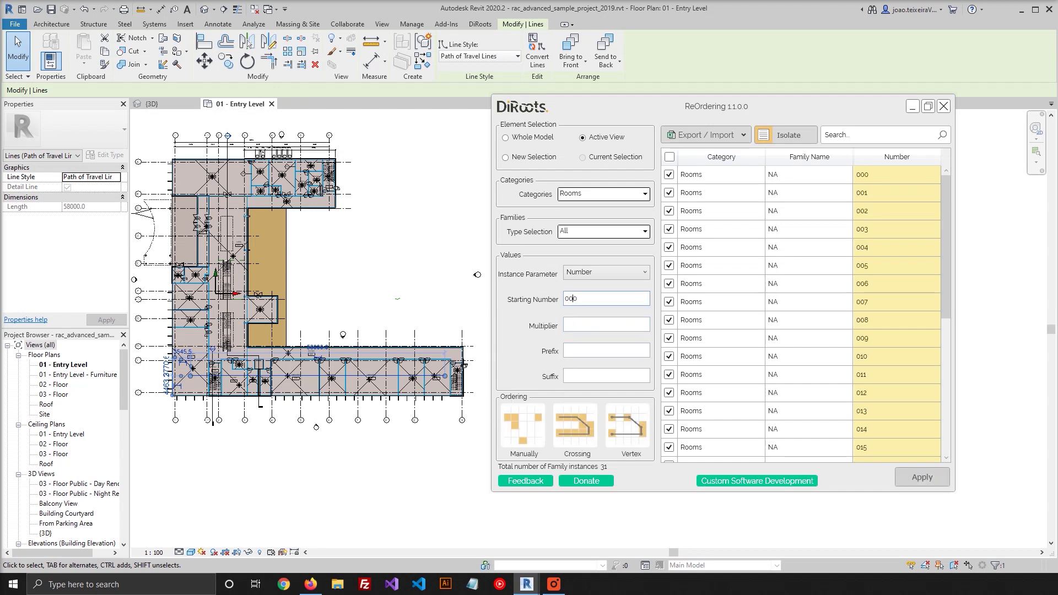
text(1)
key(Tab)
text(1)
click(618, 356)
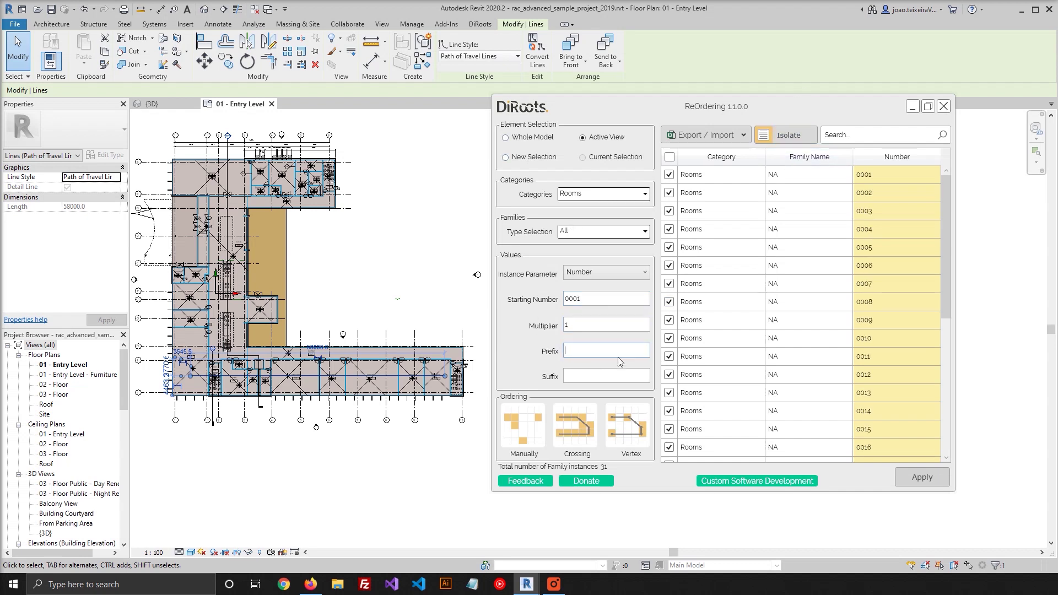
text(R)
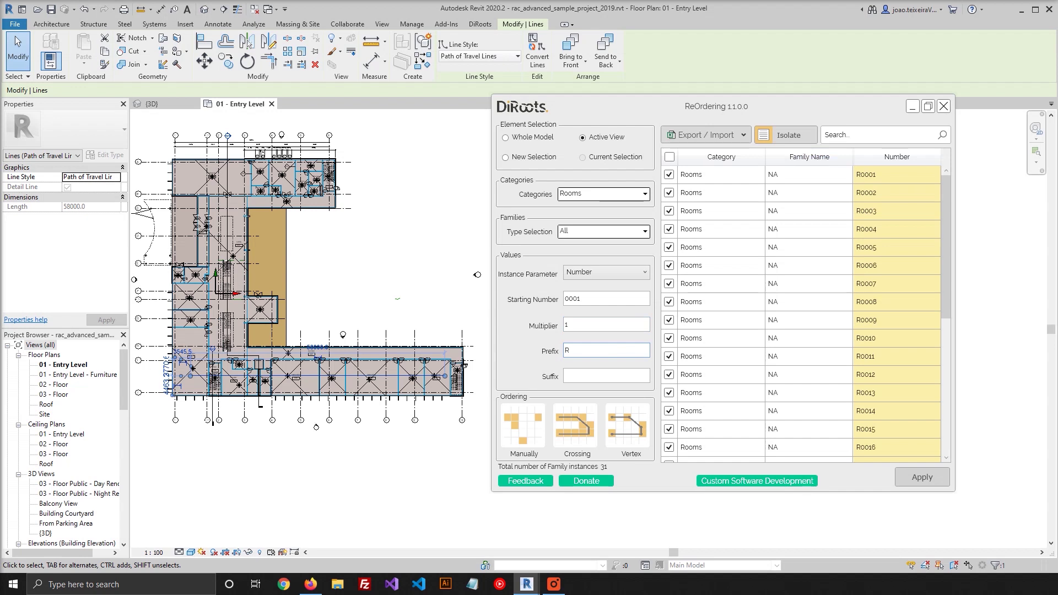
text(-)
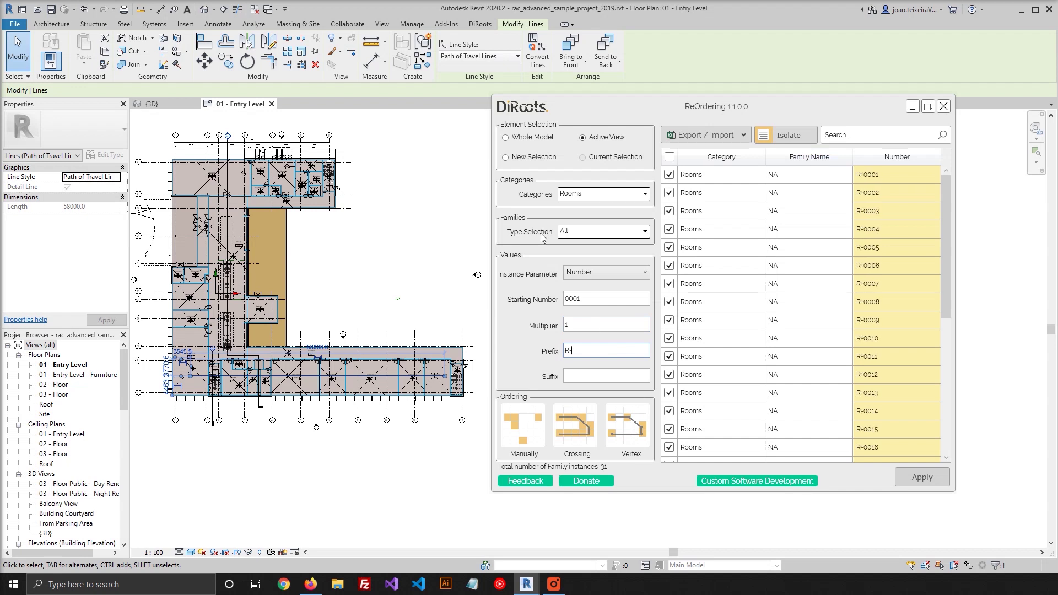
- Apply Crossing ordering to number the 10 crossed rooms R-0001–R-0010, then select R-0001
click(582, 434)
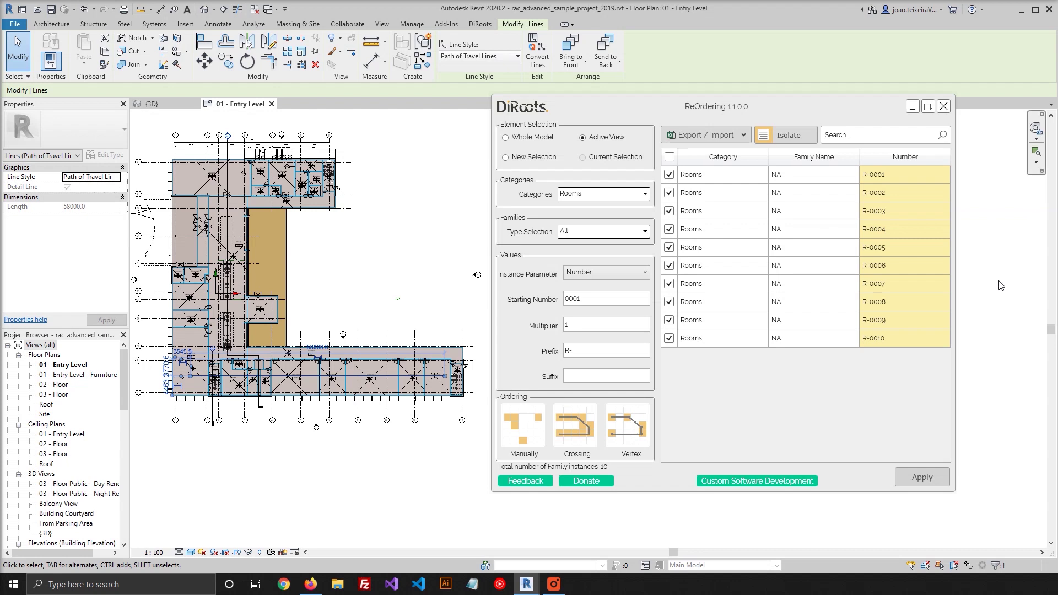
click(934, 478)
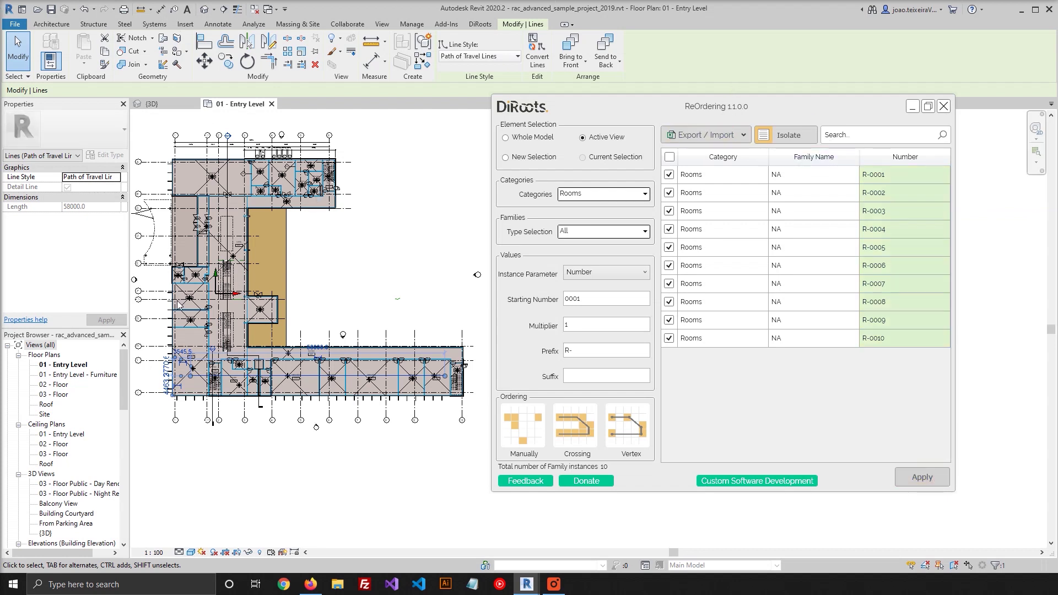
right_click(729, 175)
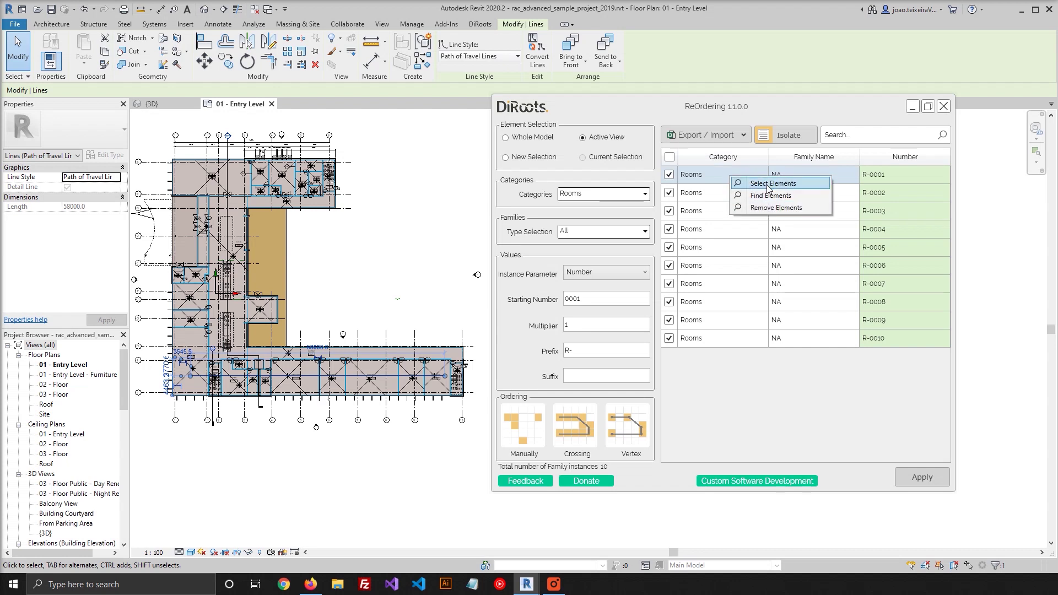
click(806, 197)
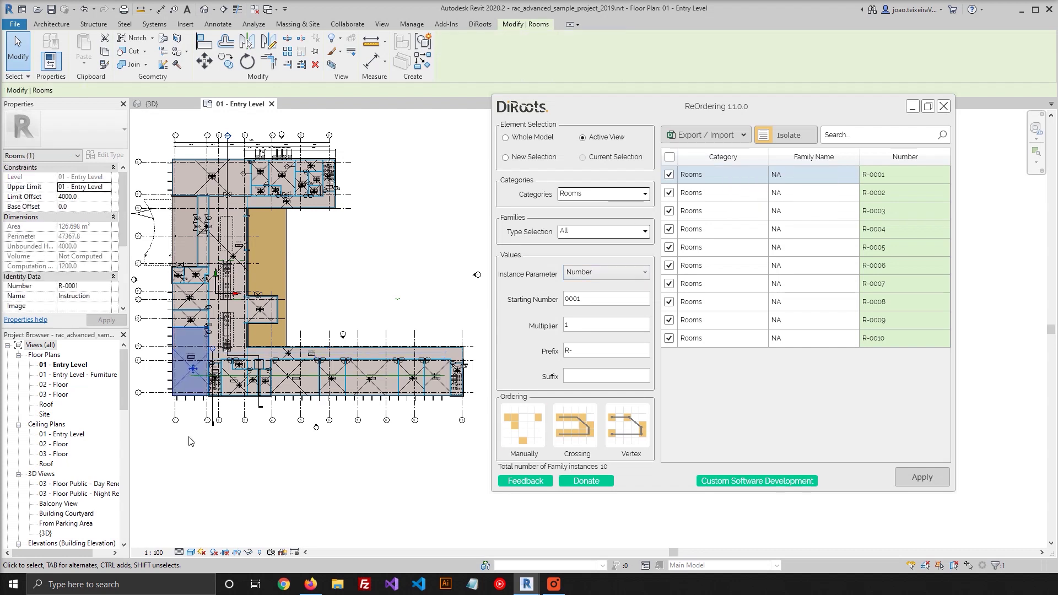
scroll(149, 385, up, 2)
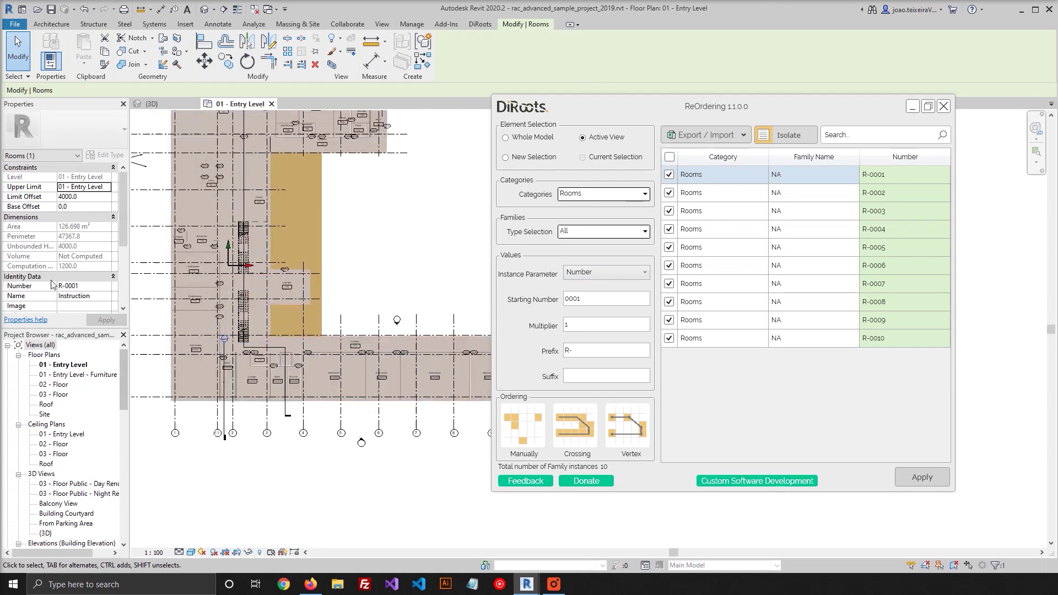
scroll(229, 373, up, 5)
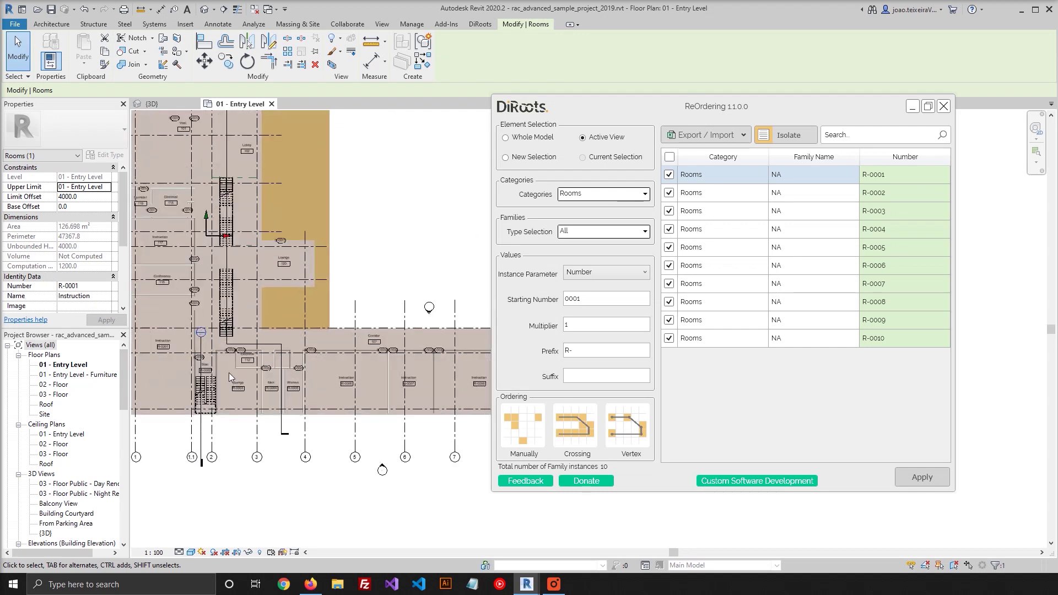
scroll(243, 375, up, 4)
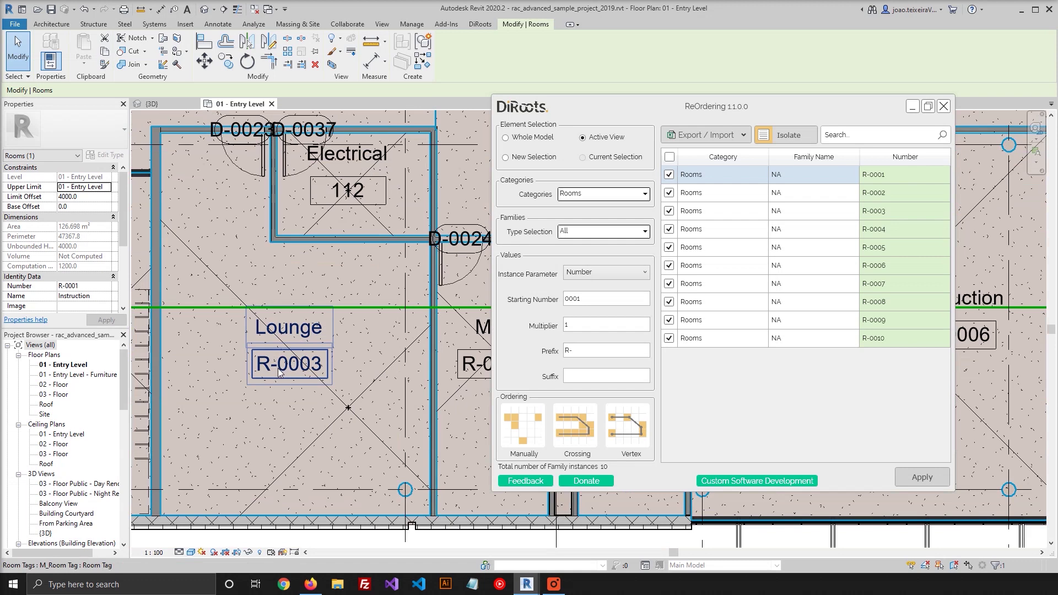
scroll(278, 372, down, 5)
middle_drag(543, 394, 405, 380)
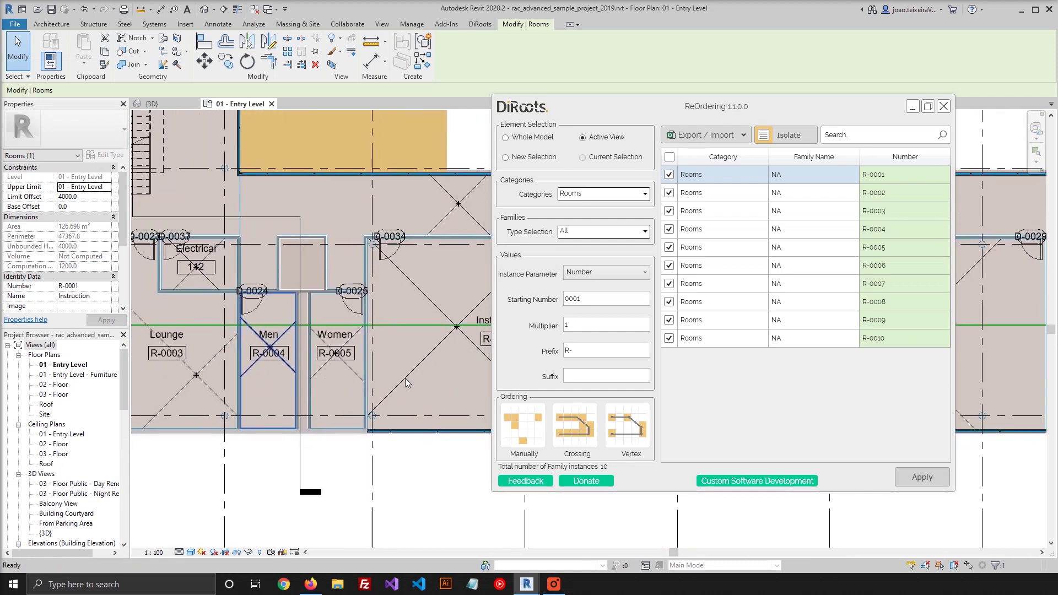
shift+scroll(414, 369, down, 5)
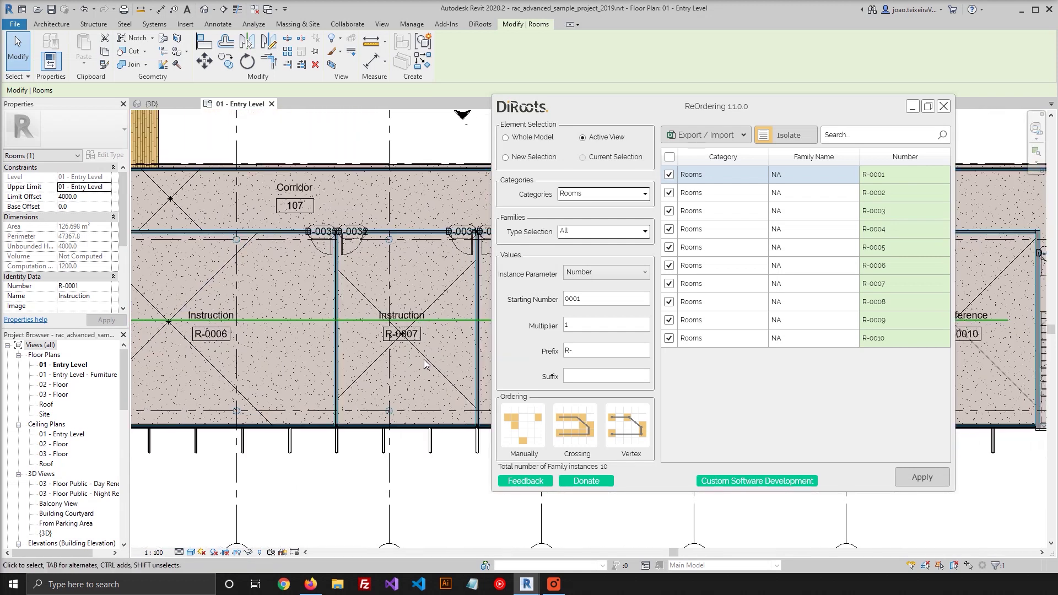
scroll(424, 359, down, 6)
middle_drag(425, 359, 309, 347)
scroll(310, 345, down, 1)
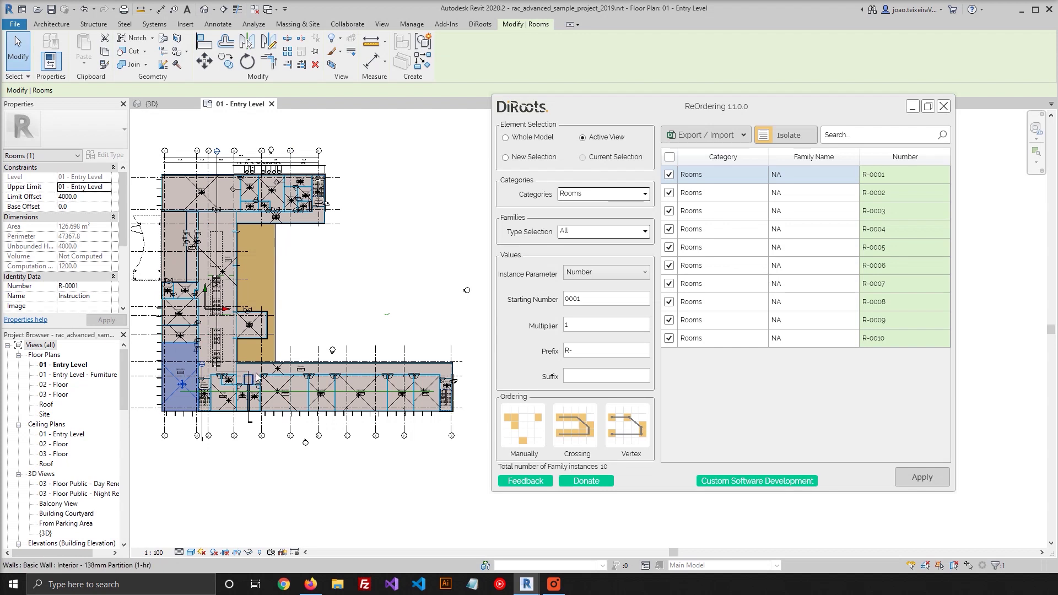
scroll(257, 298, up, 4)
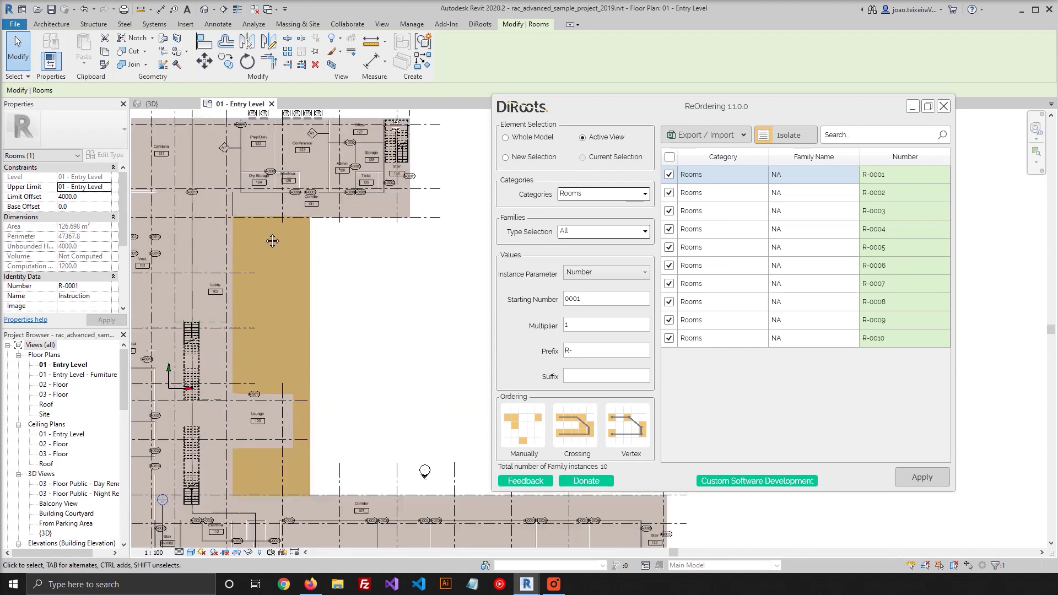
middle_drag(318, 272, 260, 428)
scroll(342, 307, up, 2)
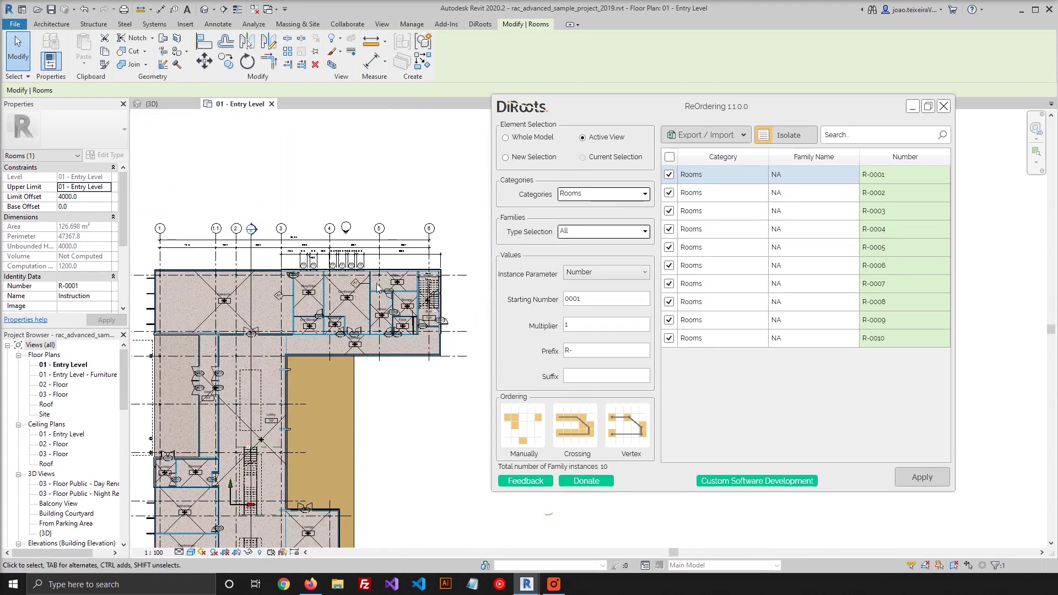
scroll(342, 307, up, 1)
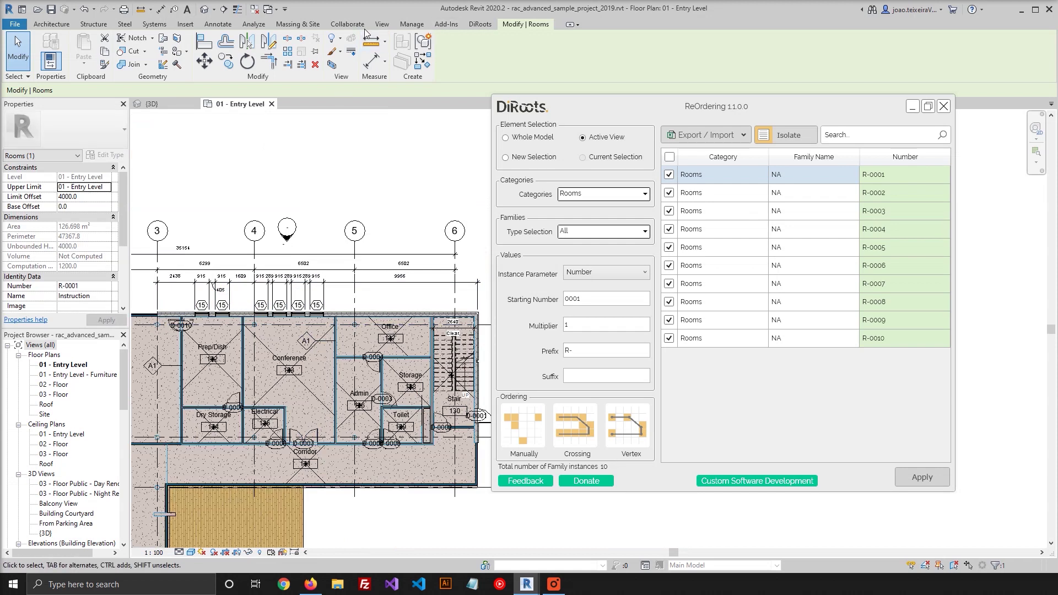
- Draw a multi-segment detail line with vertices in Storage, Conference and Prep/Dish
click(219, 24)
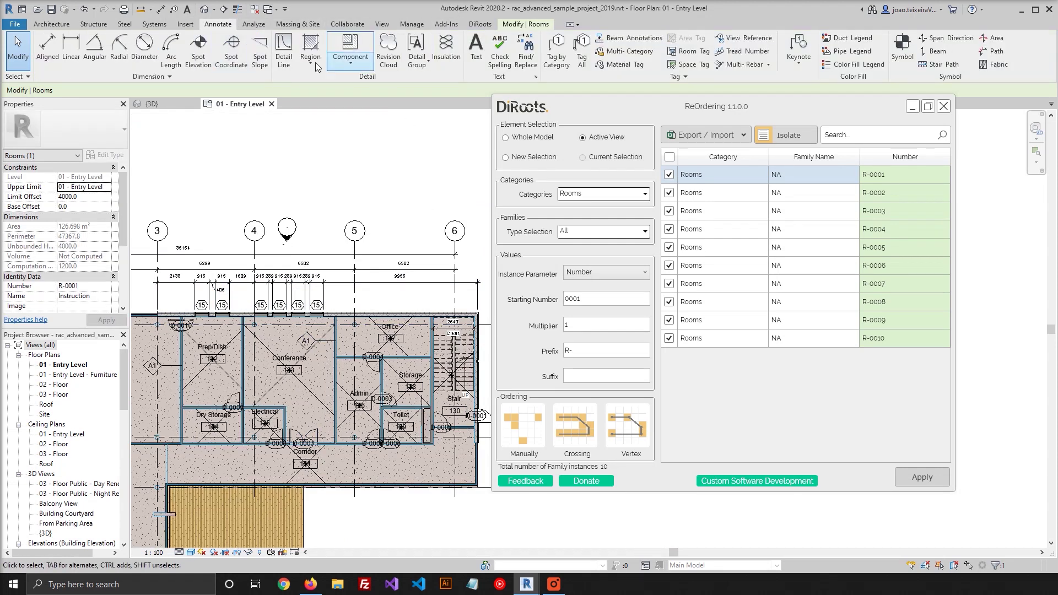
click(289, 42)
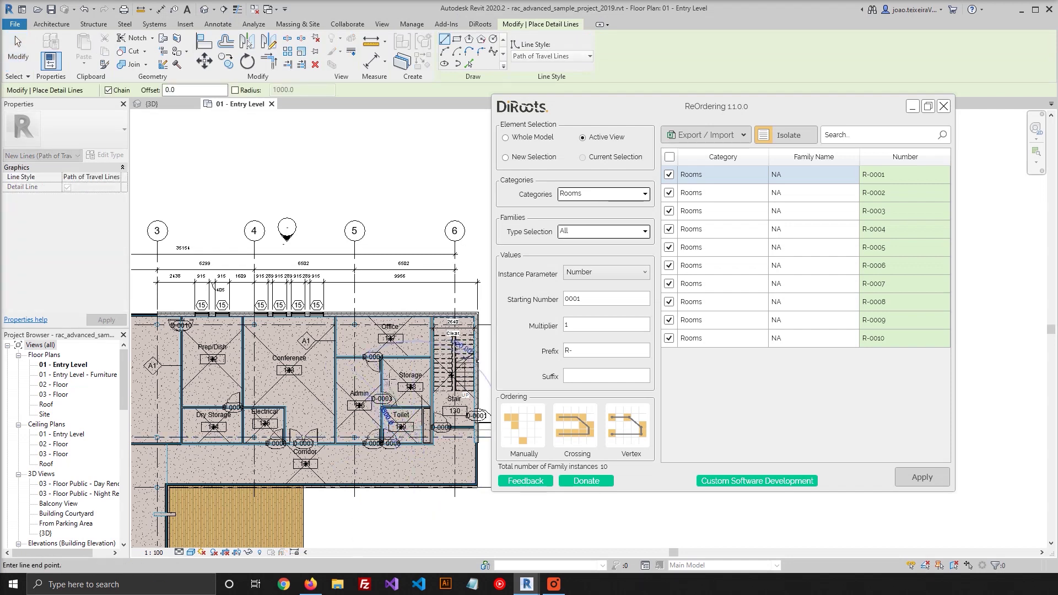
click(390, 378)
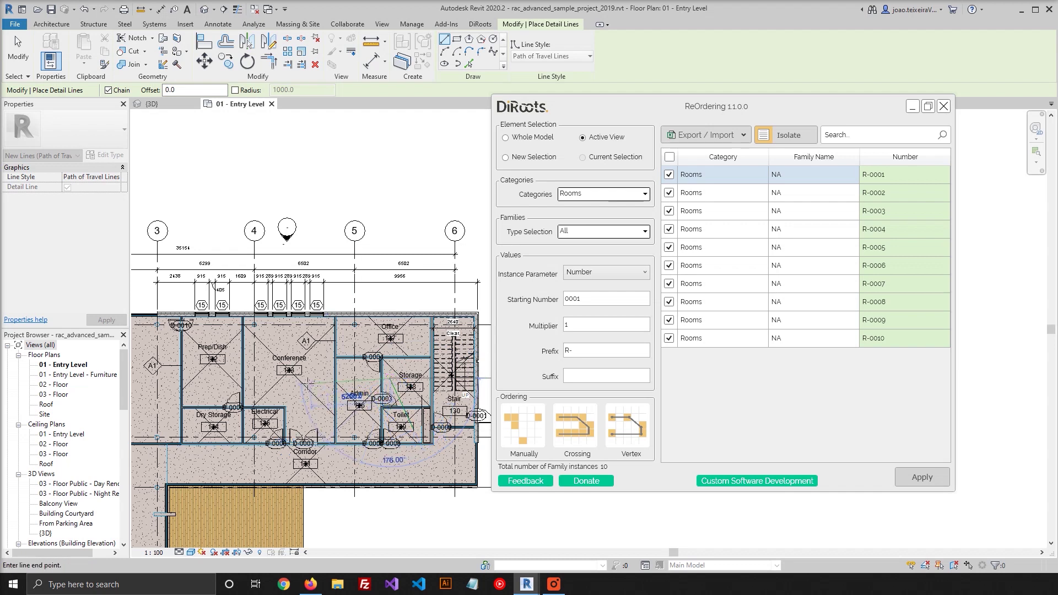
click(289, 390)
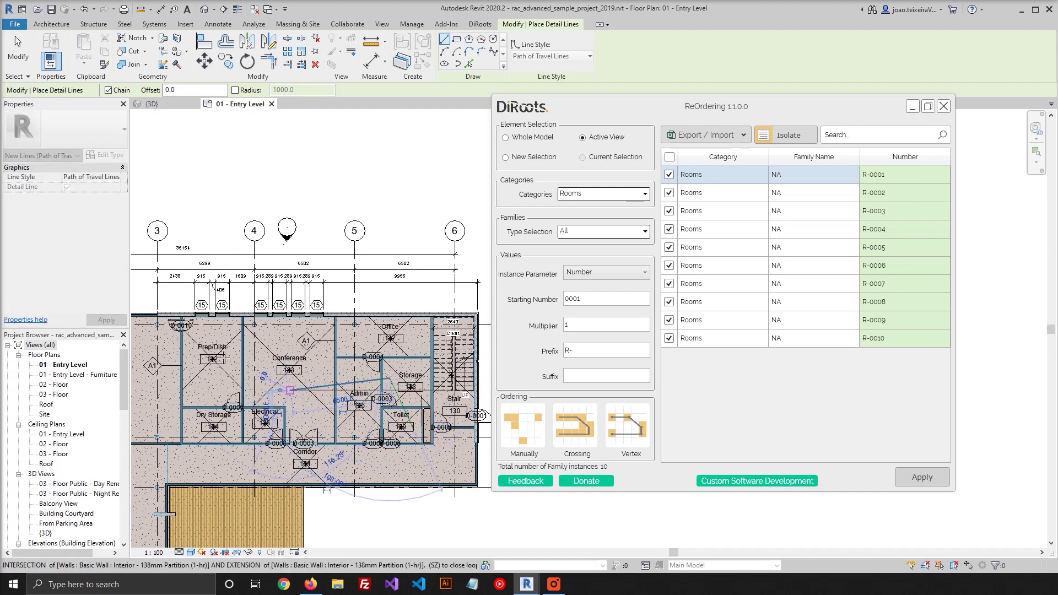
click(227, 359)
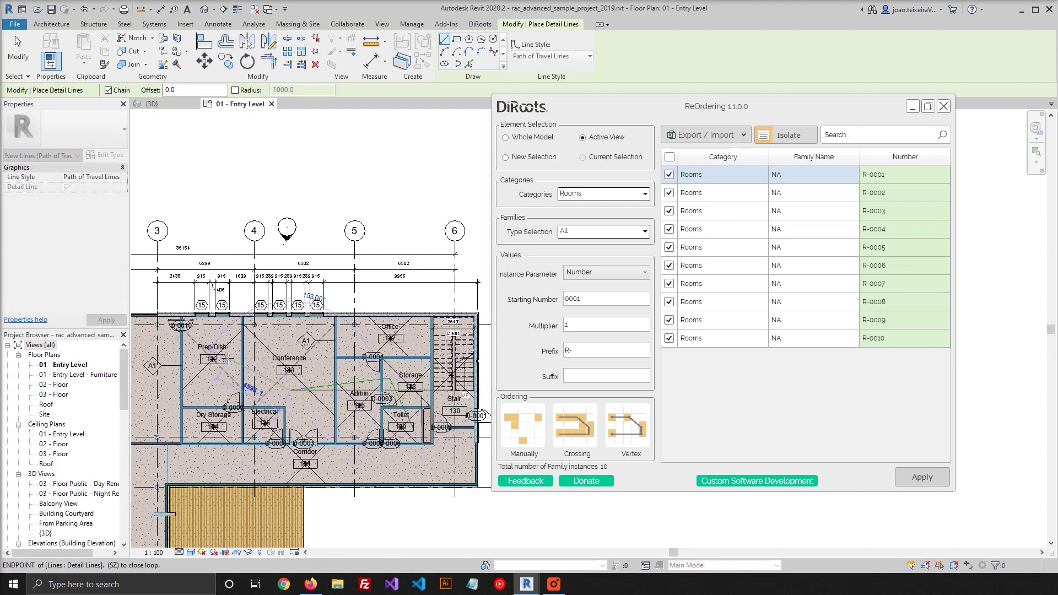
key(Escape)
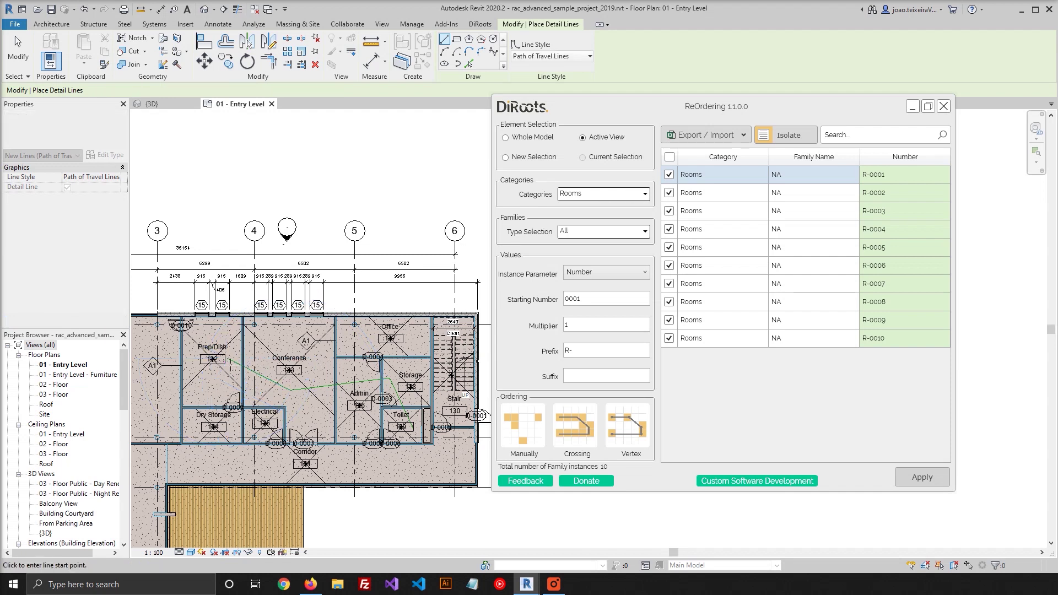
key(Escape)
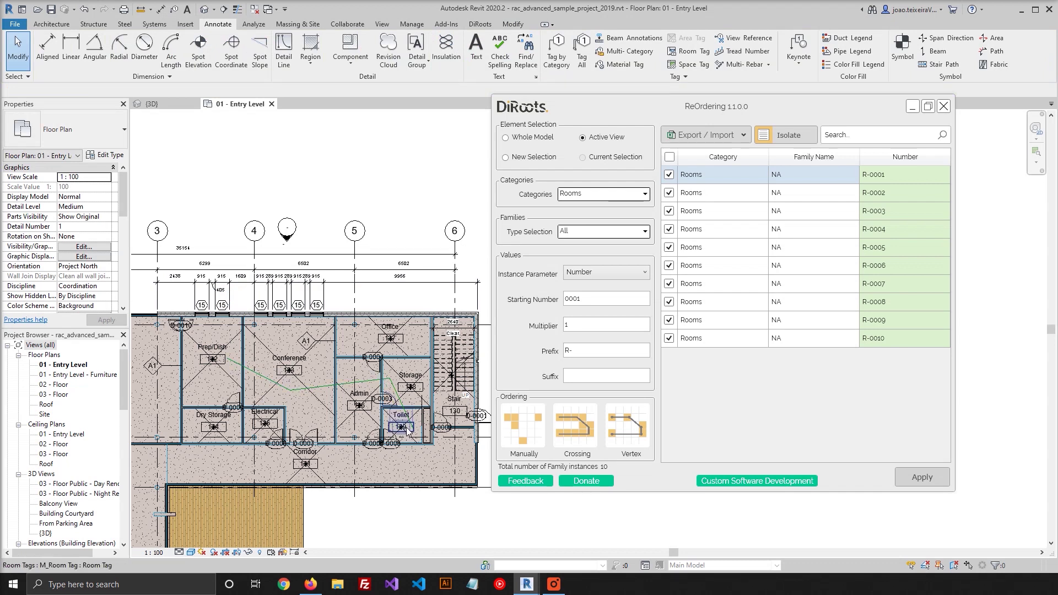
- Switch the ordering method to Vertex so rooms follow the new line's points
click(626, 425)
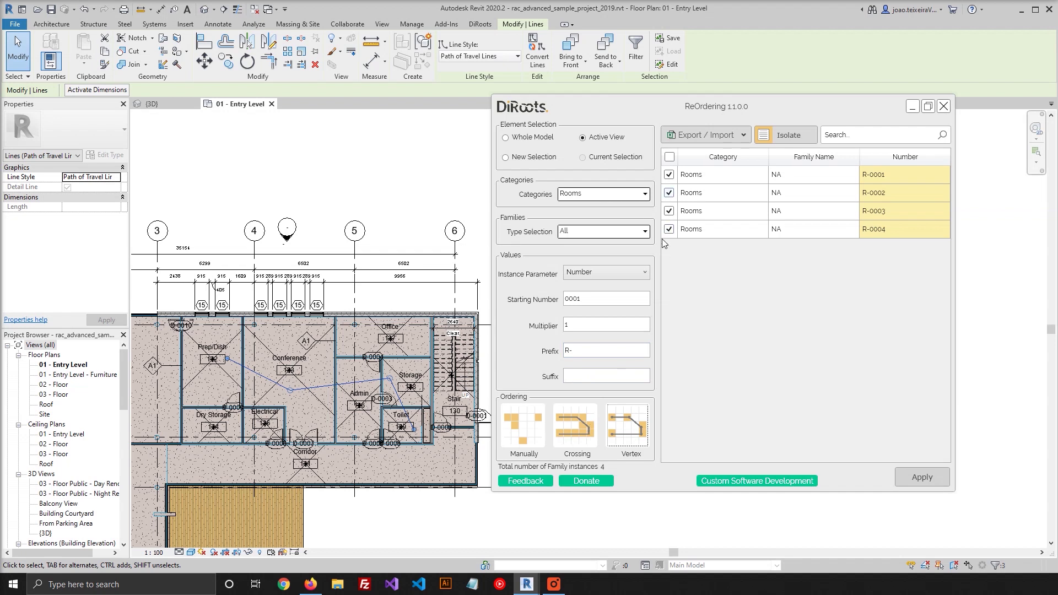
click(917, 479)
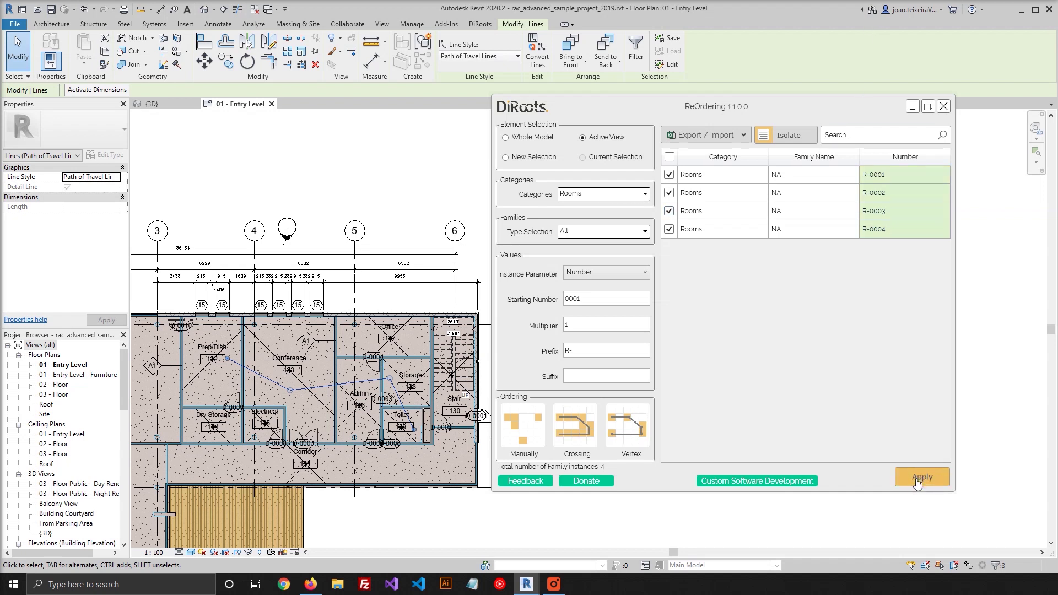
scroll(213, 333, up, 1)
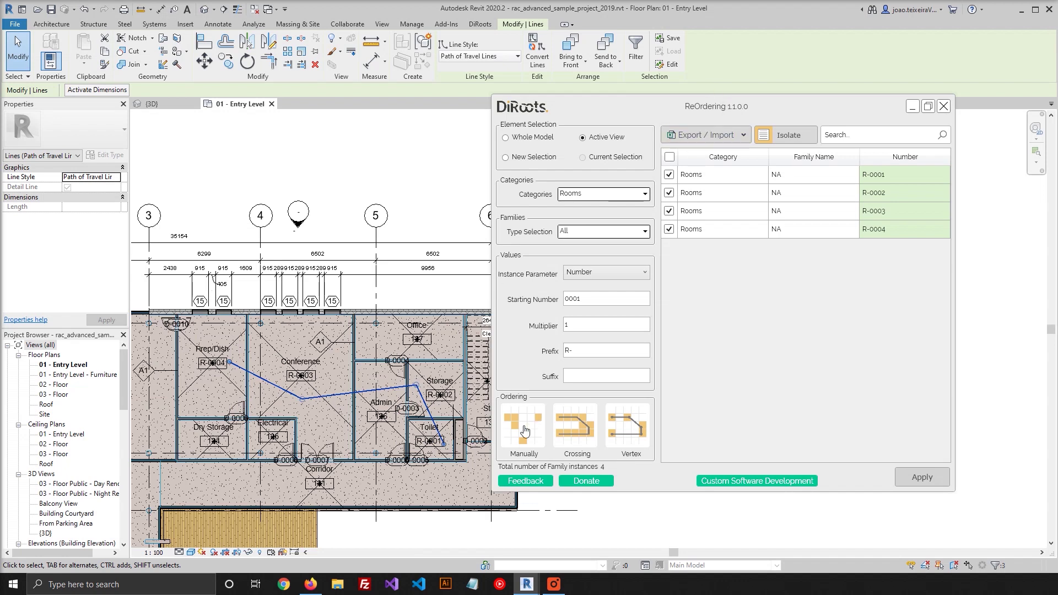
scroll(437, 448, up, 2)
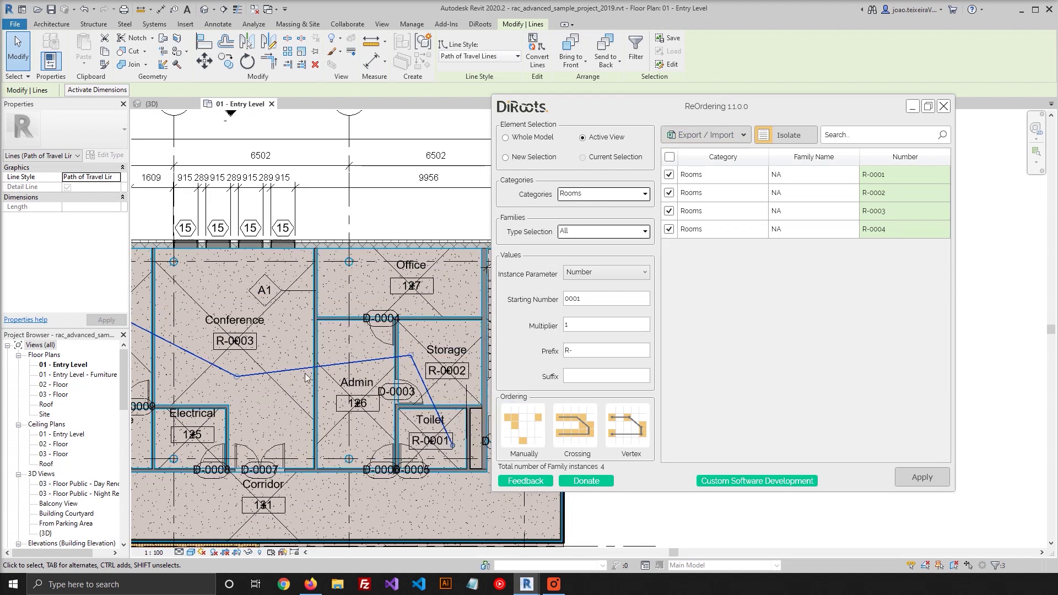
scroll(306, 378, up, 1)
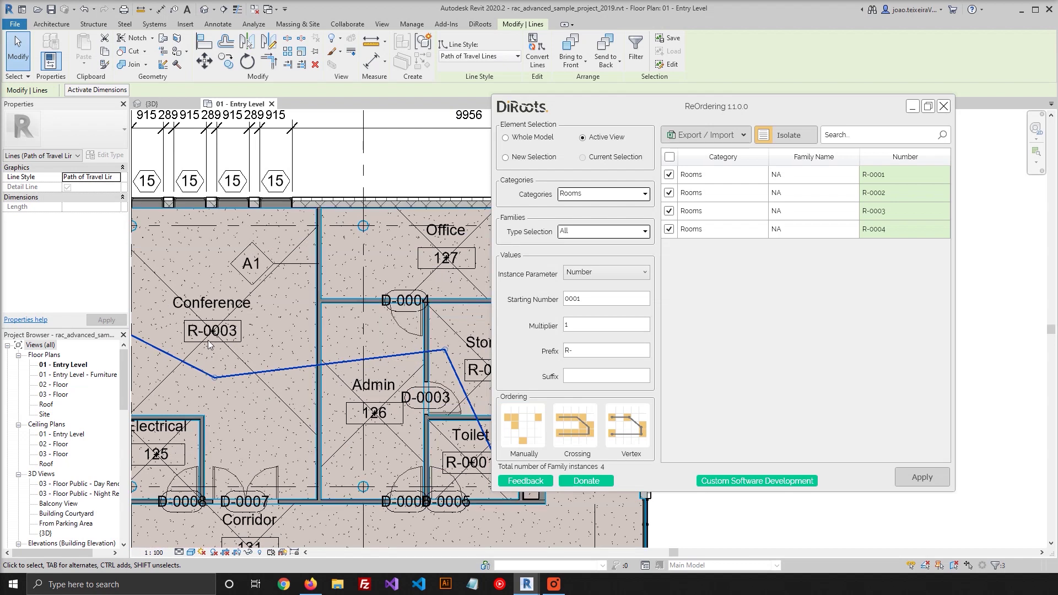